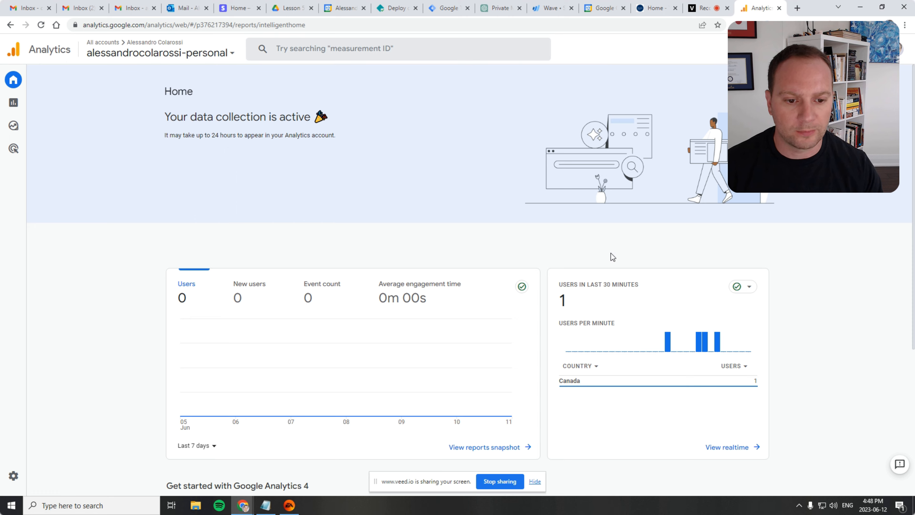
Open alessandrocolarossi.com in a new browser tab
scroll(623, 272, down, 3)
scroll(612, 249, up, 3)
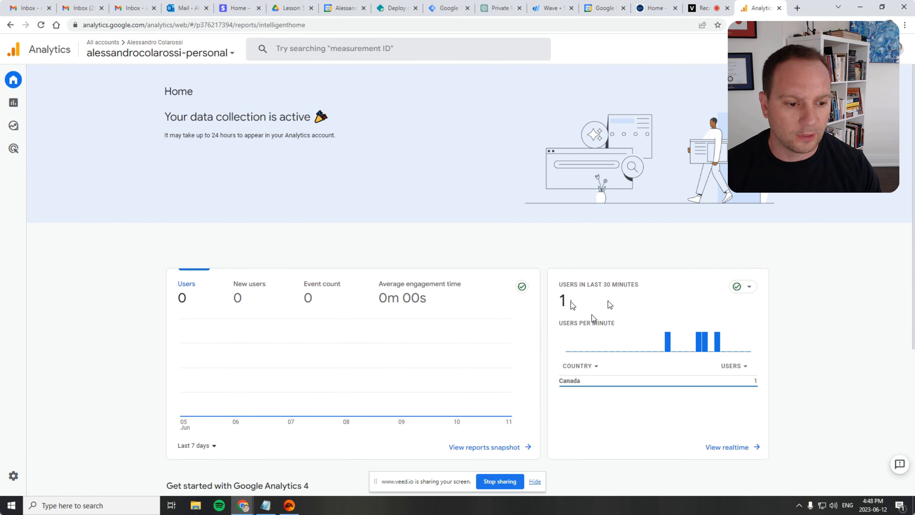
click(796, 8)
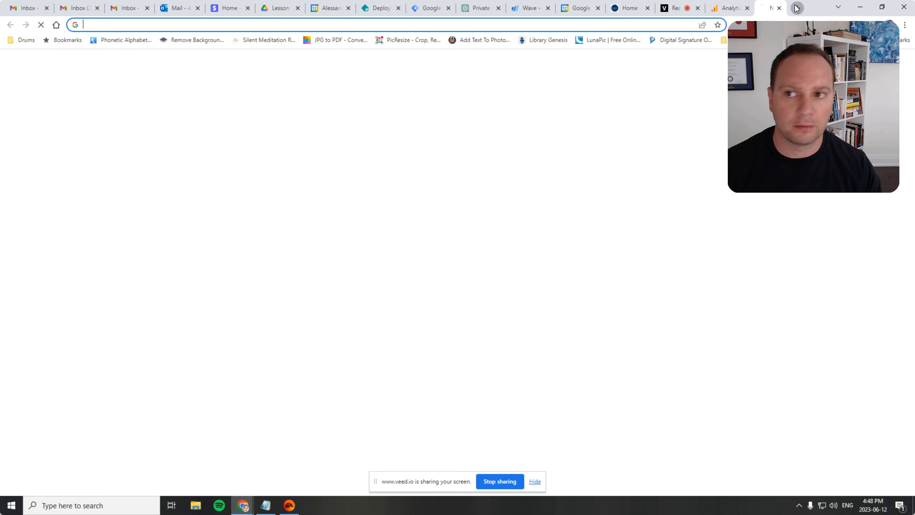
text(aless)
key(Return)
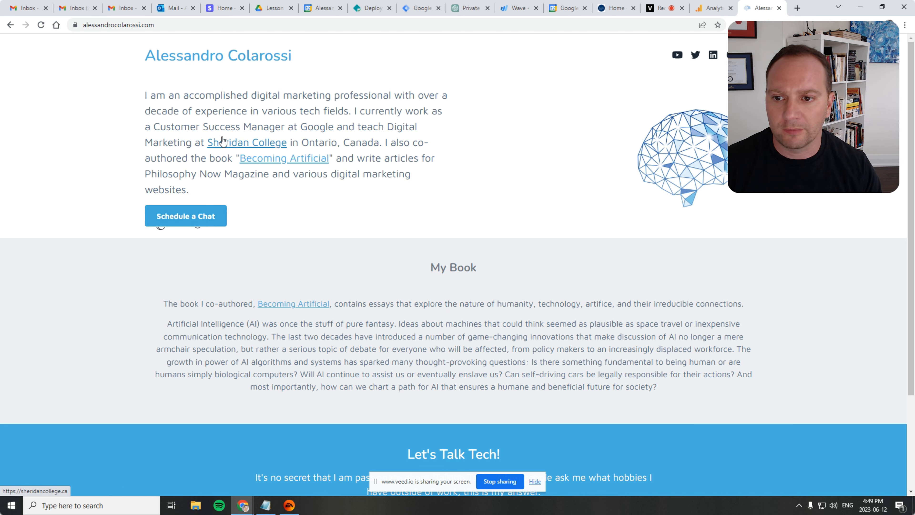
Scroll through the website's homepage sections
scroll(335, 306, down, 3)
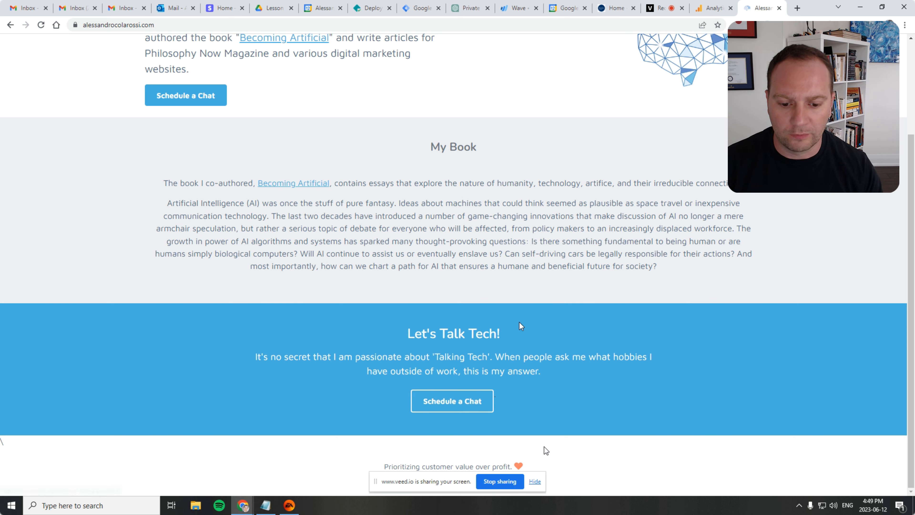
click(535, 481)
scroll(483, 294, up, 3)
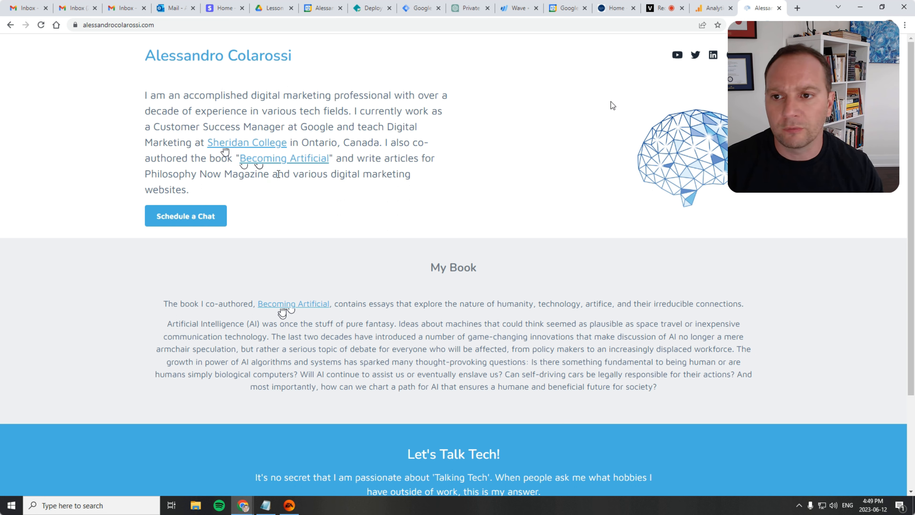
Return to Analytics and open the property's Events page in Admin
click(713, 8)
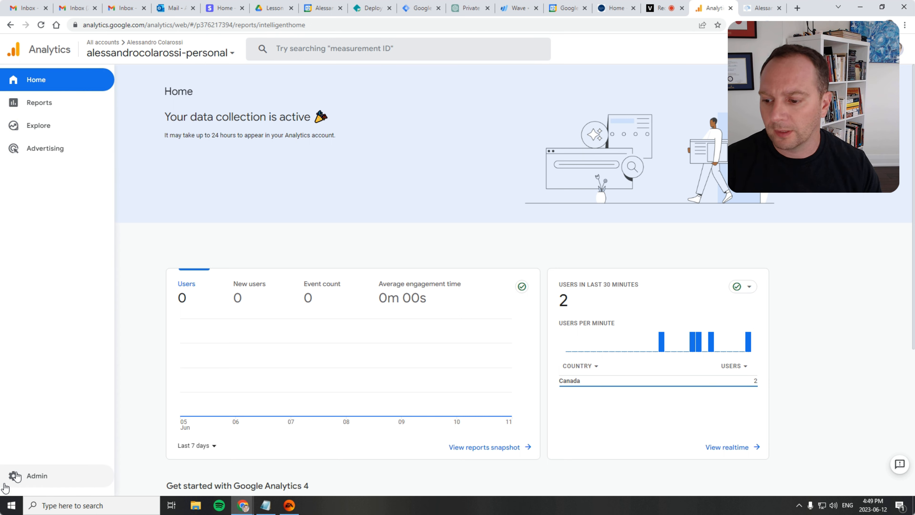
click(27, 478)
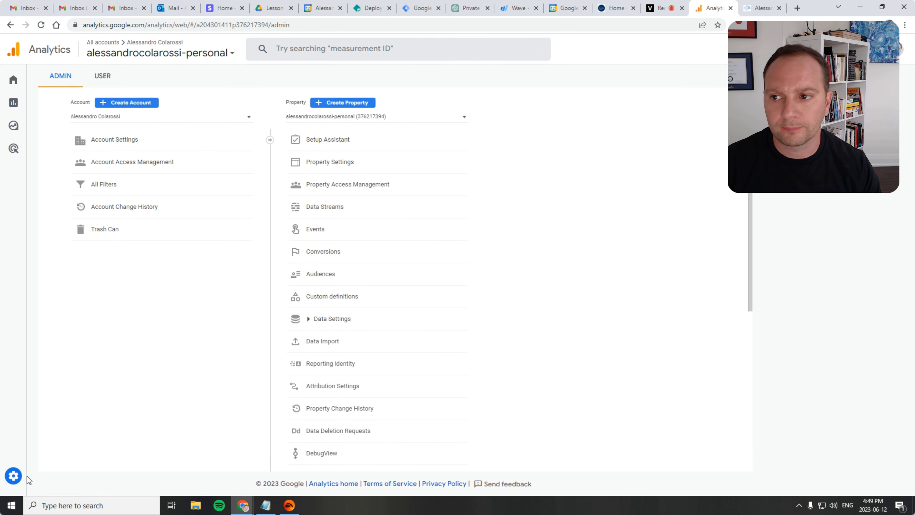
click(337, 230)
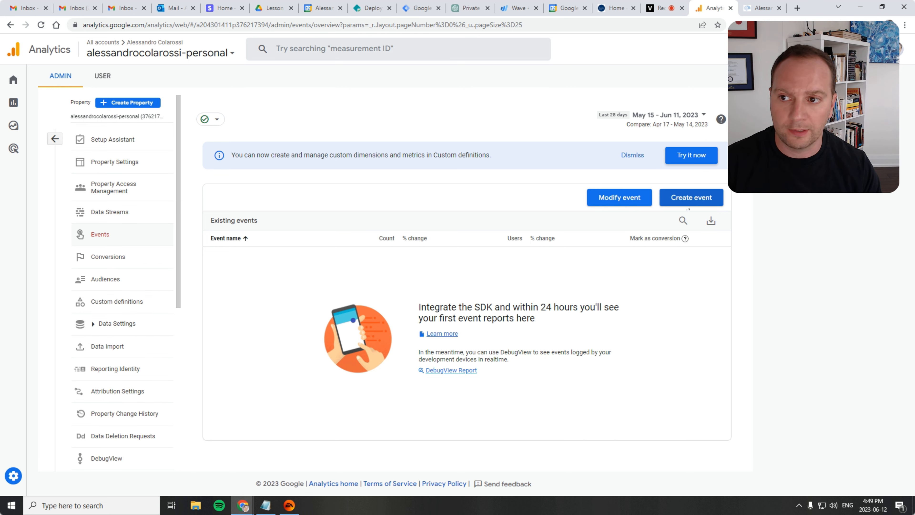
Go back to Home and open the Realtime overview report
click(13, 81)
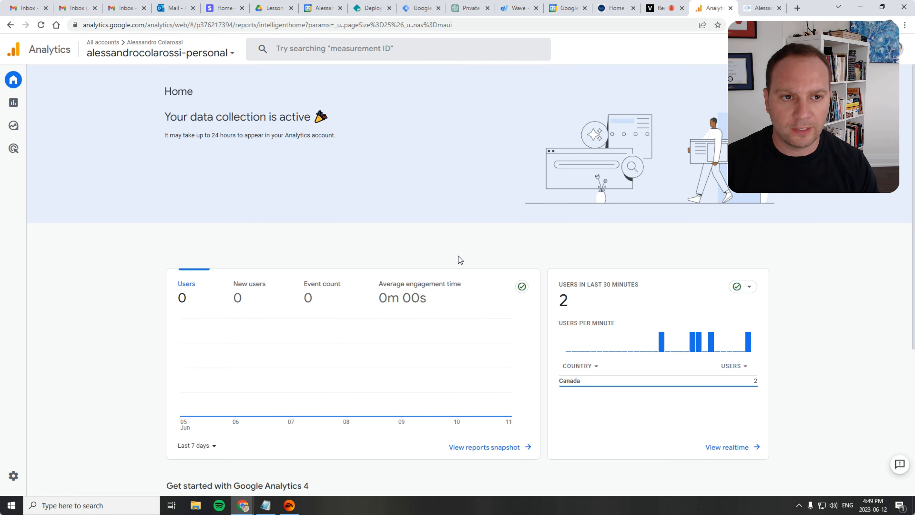
scroll(615, 289, down, 5)
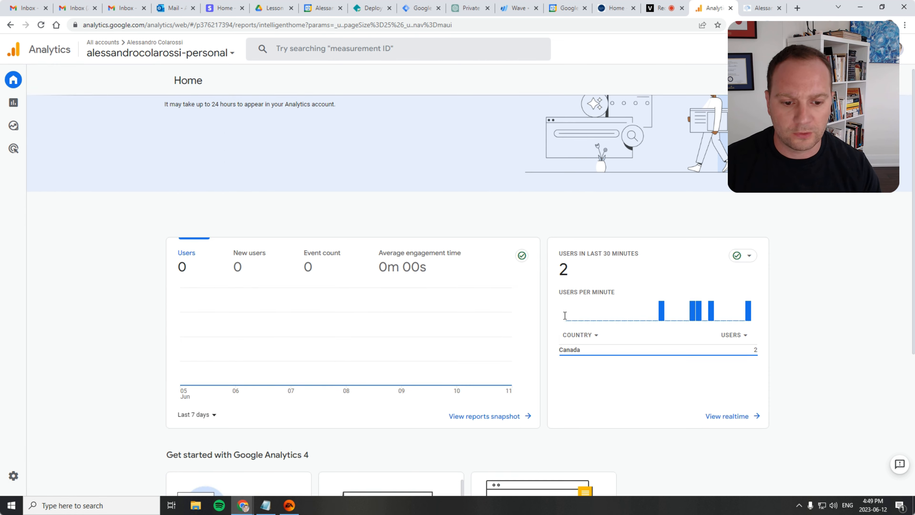
click(730, 231)
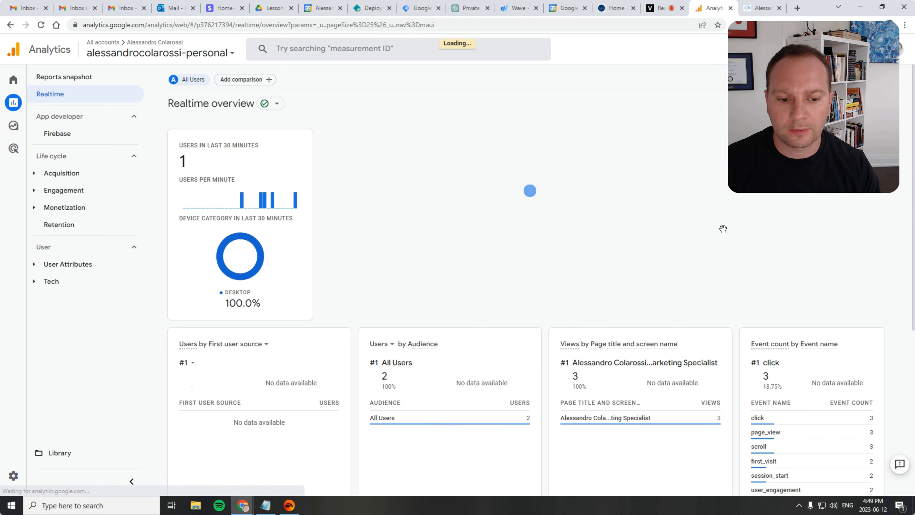
Scroll through the Realtime overview cards
scroll(647, 236, down, 4)
scroll(646, 236, up, 4)
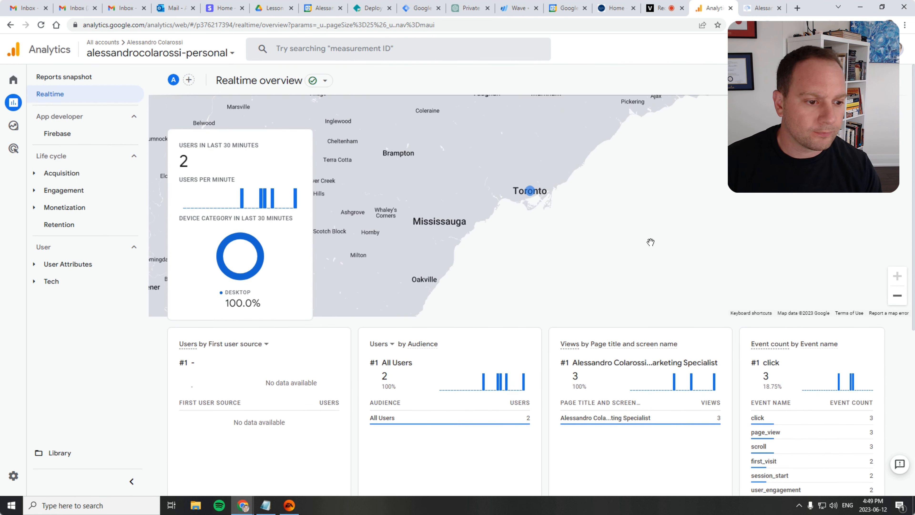
scroll(651, 241, down, 4)
scroll(654, 245, down, 3)
scroll(654, 254, up, 7)
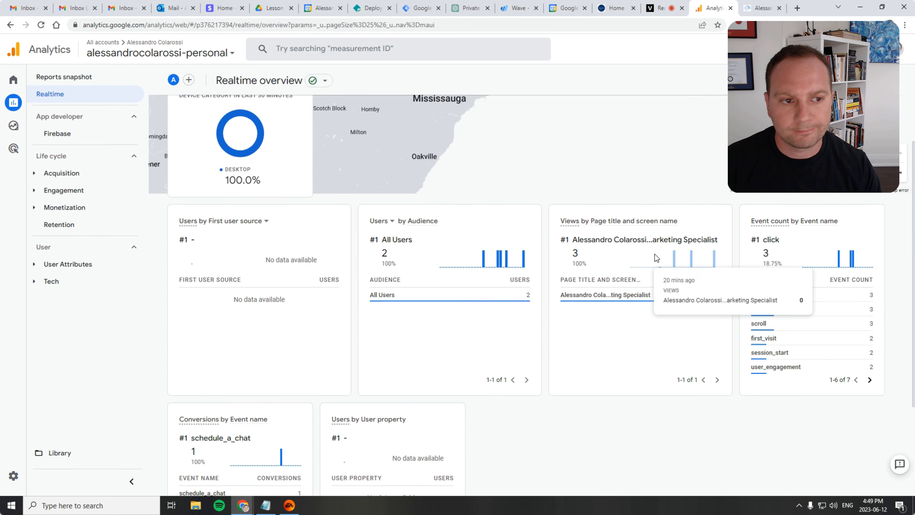
Switch to the website tab and open the Becoming Artificial link in a new tab
click(754, 9)
click(709, 8)
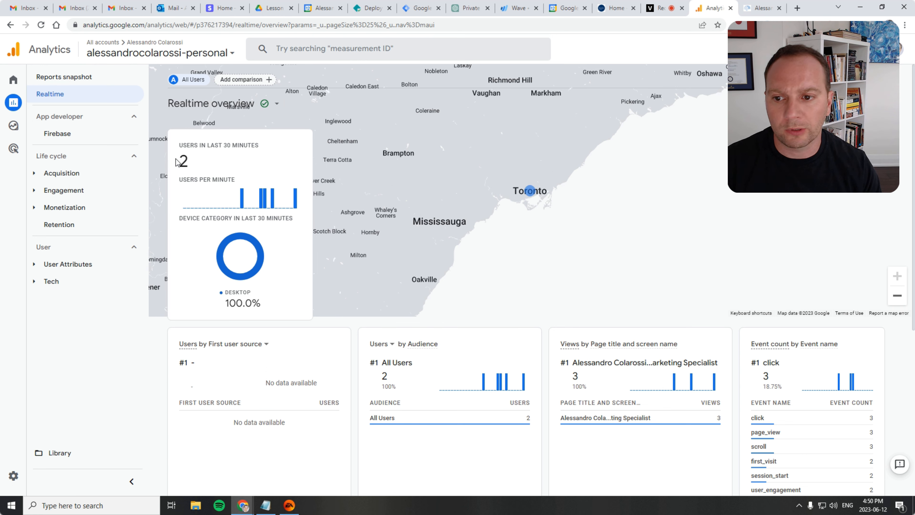
click(745, 5)
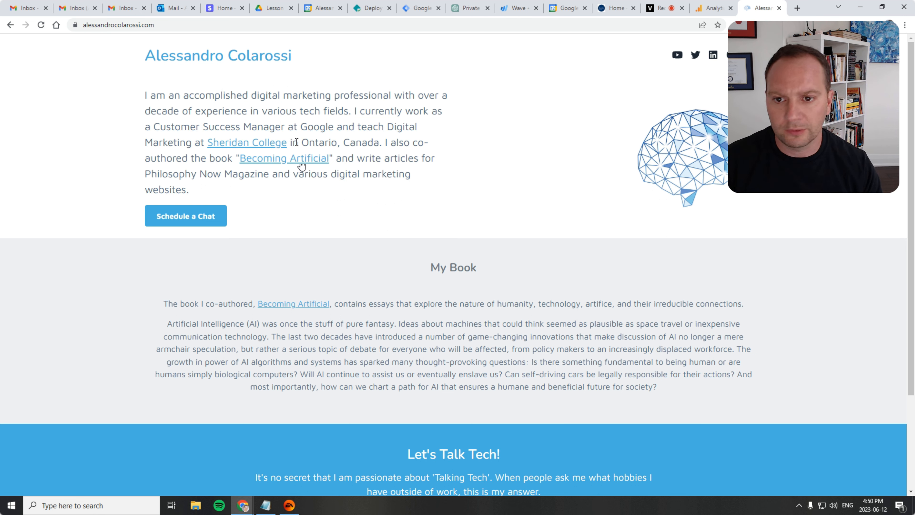
middle_click(297, 159)
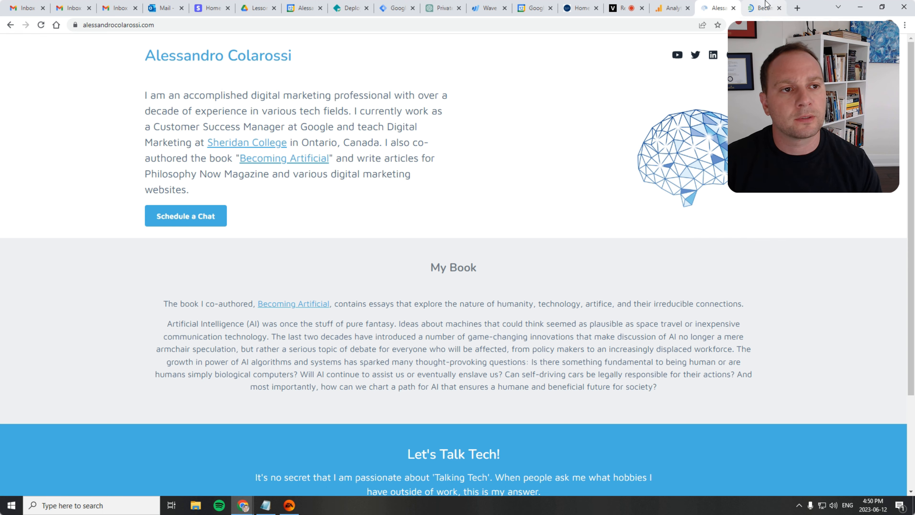
Back in the Realtime report, drill into the click event's link_url parameter values
click(670, 8)
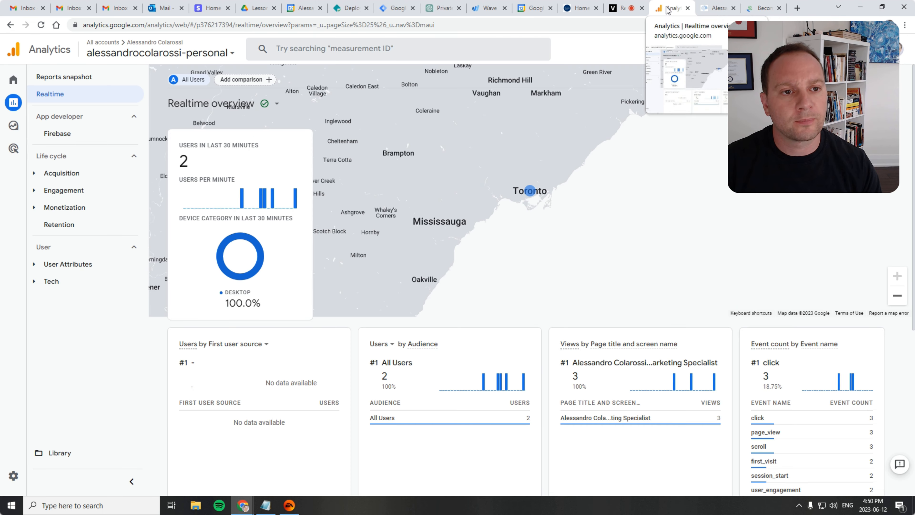
scroll(636, 233, down, 5)
scroll(633, 230, up, 6)
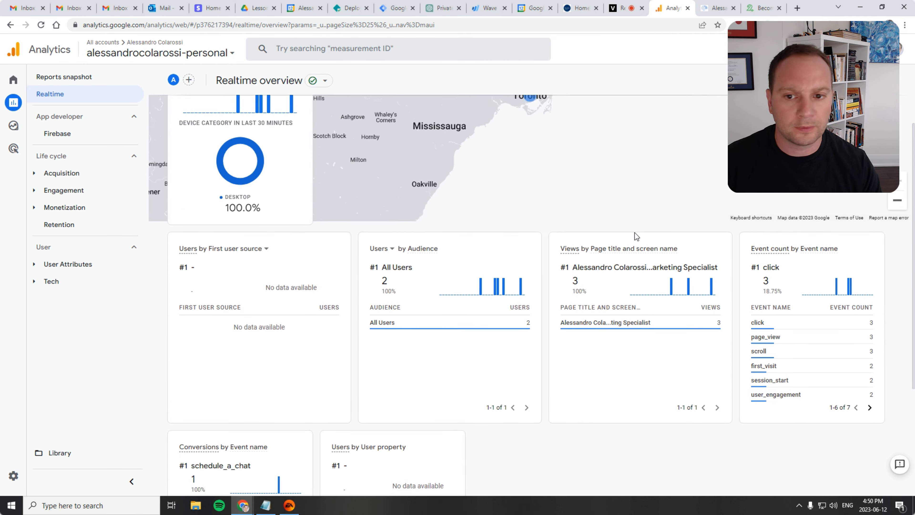
scroll(595, 249, down, 4)
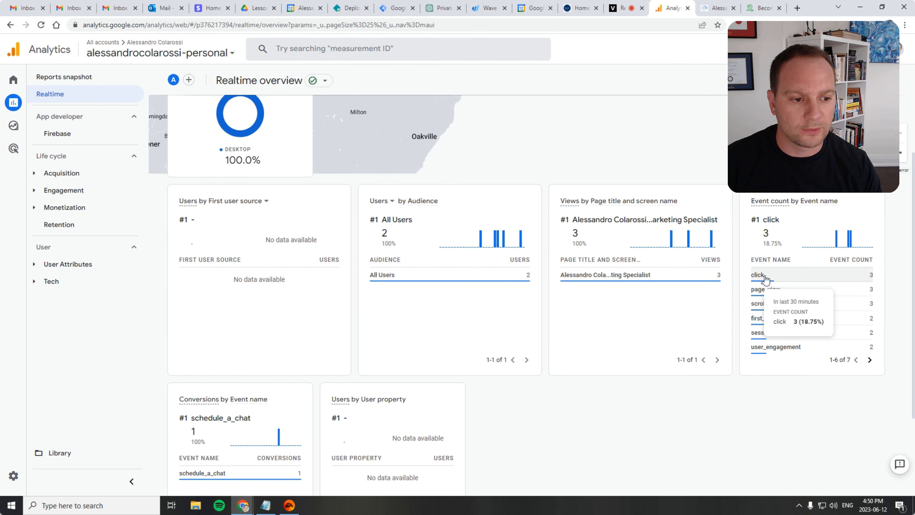
click(794, 278)
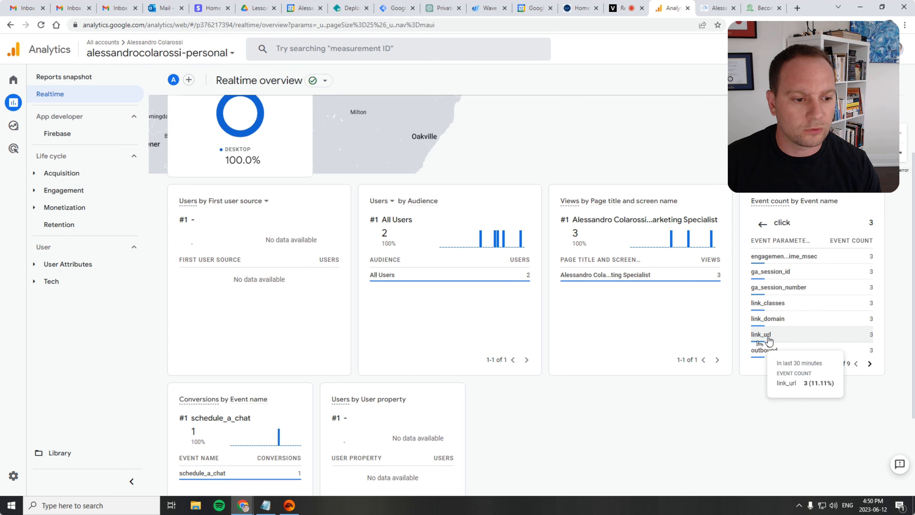
click(784, 337)
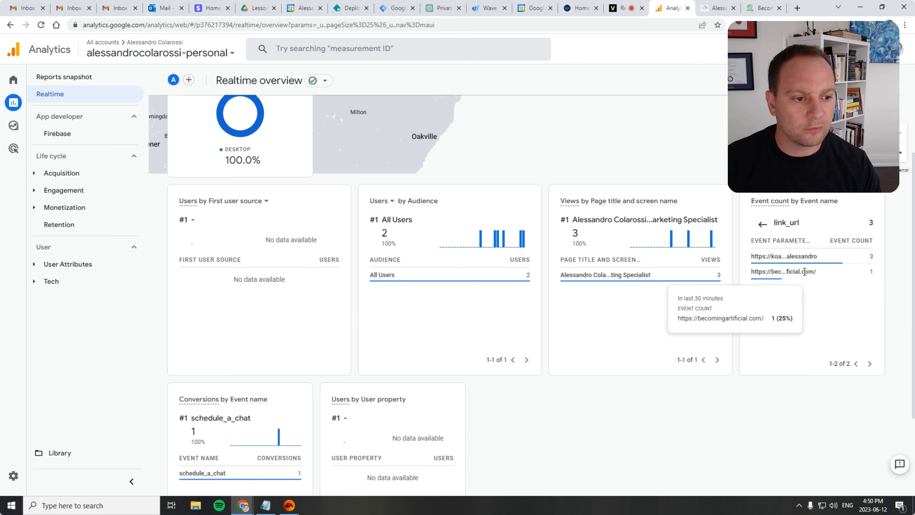
Navigate from the link_url values back to the event count list
scroll(690, 411, down, 3)
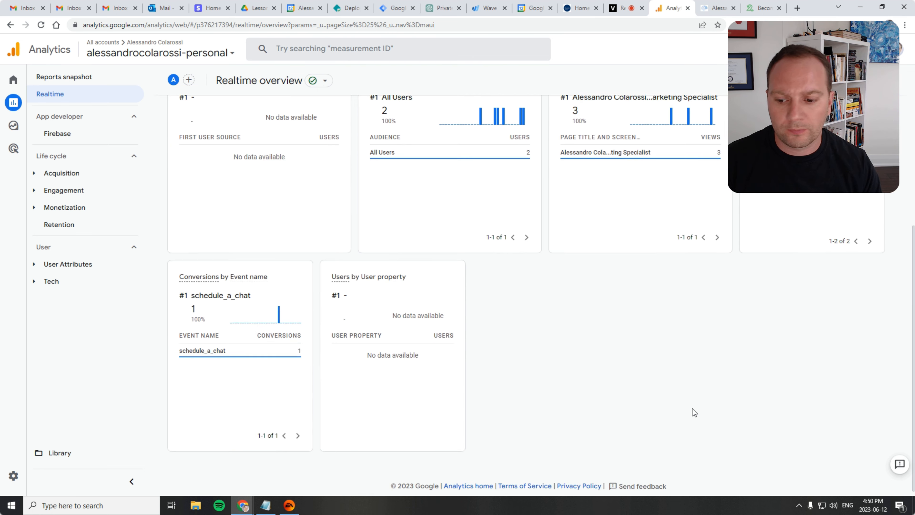
scroll(744, 377, up, 4)
scroll(773, 317, up, 3)
scroll(771, 379, down, 4)
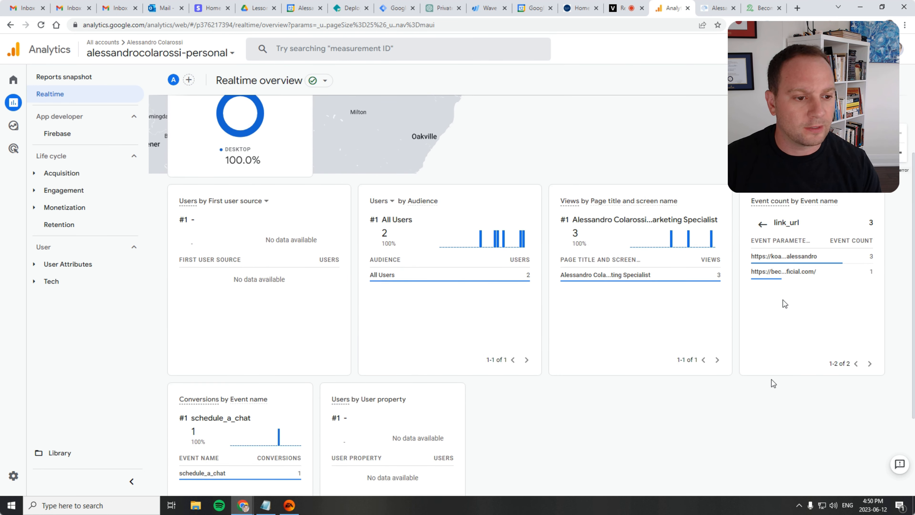
mouse_move(789, 273)
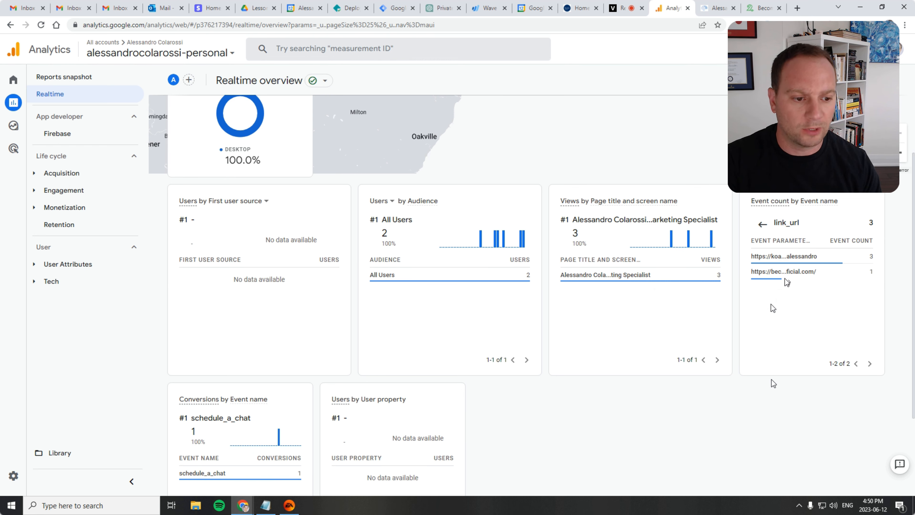
click(755, 226)
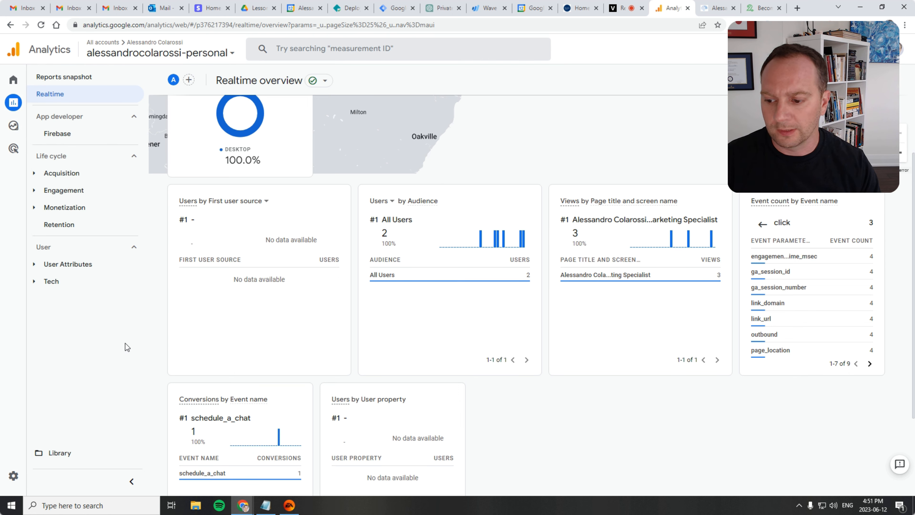
click(762, 224)
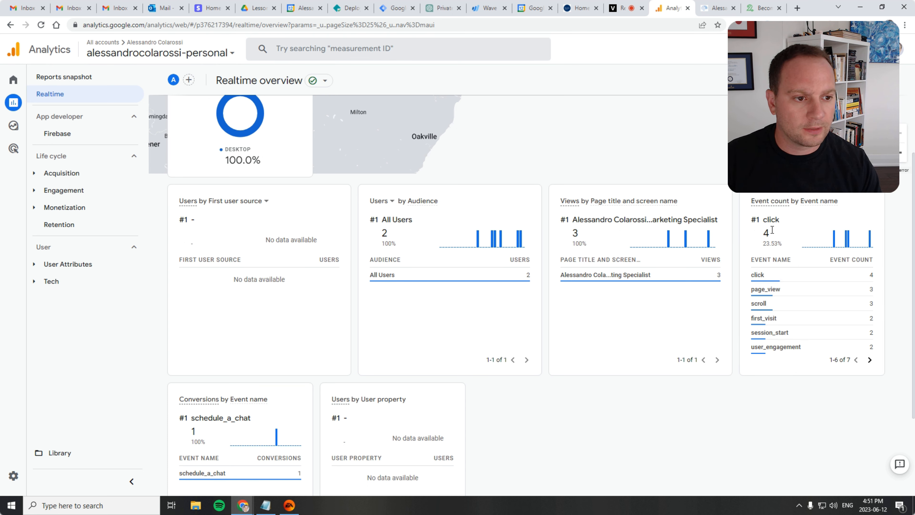
Reopen the click event and its link_url parameter values in the event card
drag(838, 201, 801, 201)
click(806, 221)
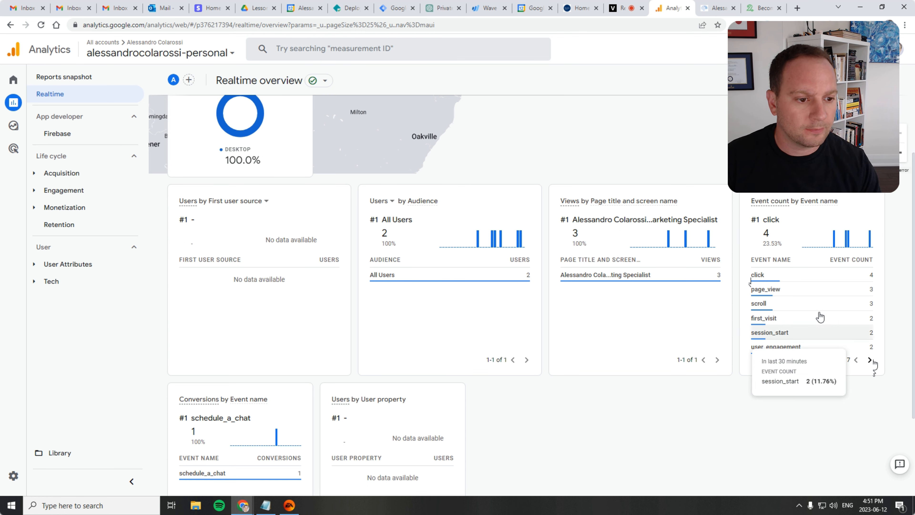
click(789, 280)
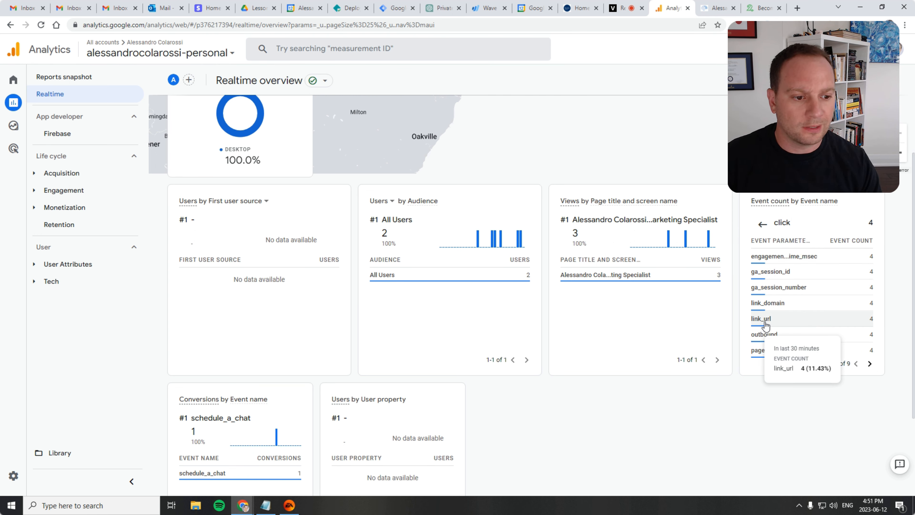
click(787, 319)
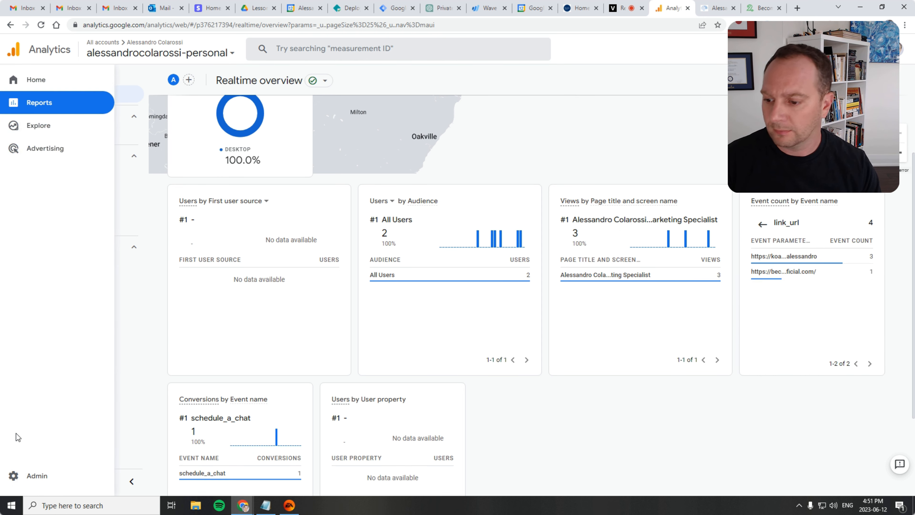
Duplicate the Analytics browser tab
mouse_move(19, 478)
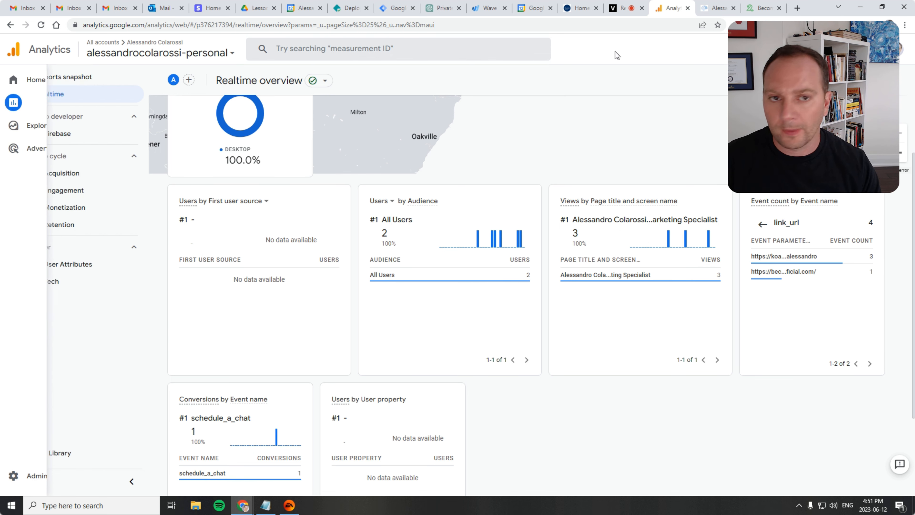
right_click(674, 11)
click(692, 73)
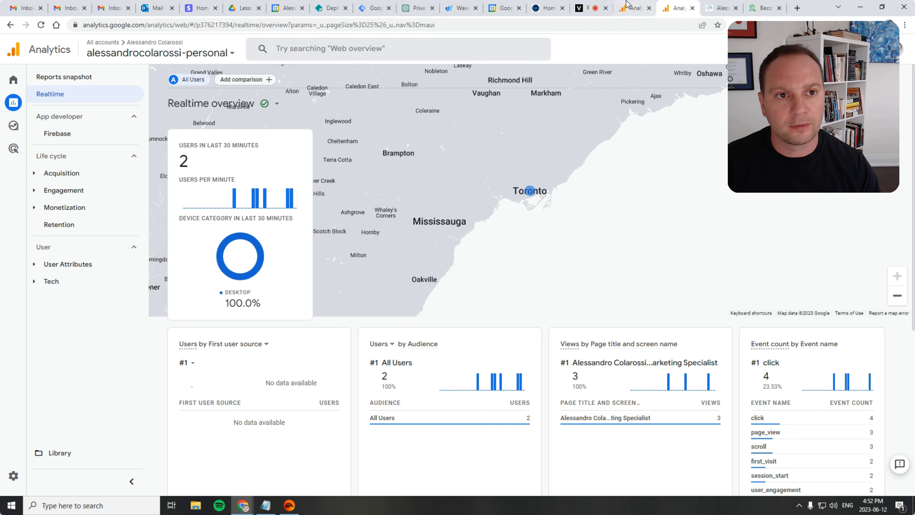
Open Create event from the property's Events admin page and start a new custom event
click(24, 477)
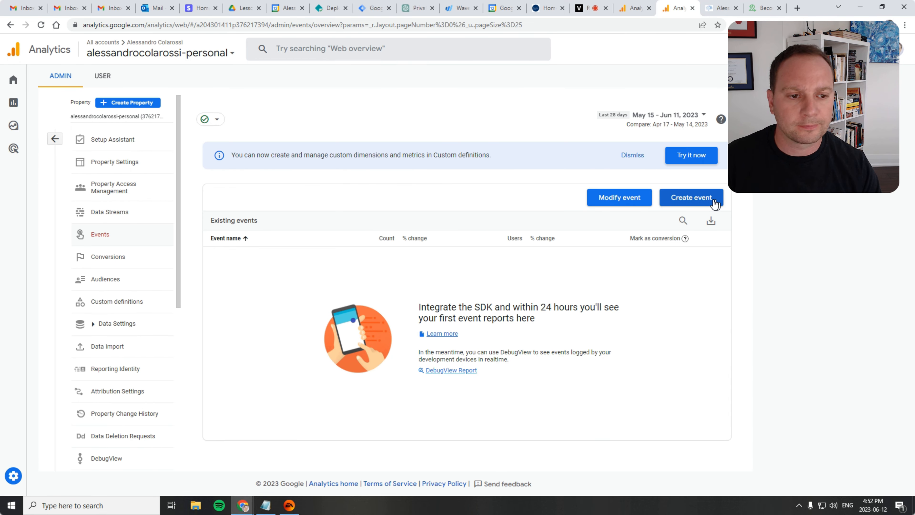
click(691, 198)
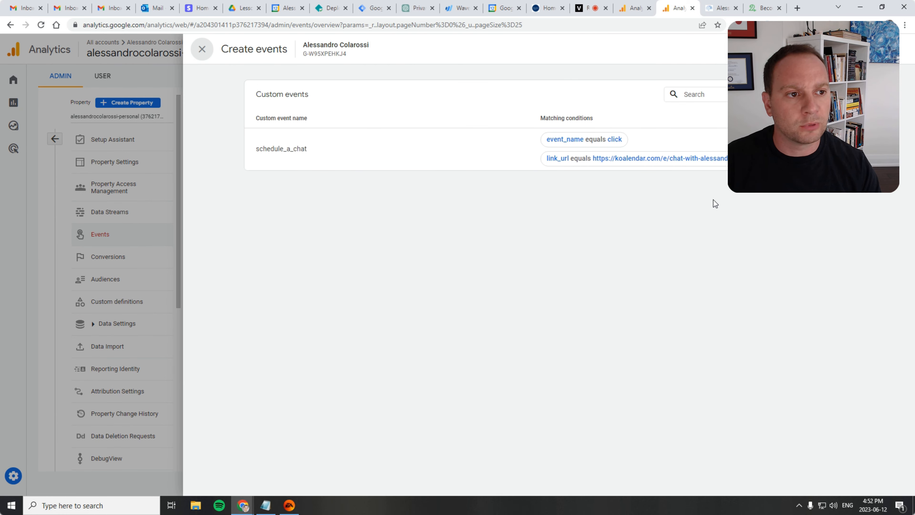
click(825, 94)
Start a new custom event and name it book_link
click(364, 154)
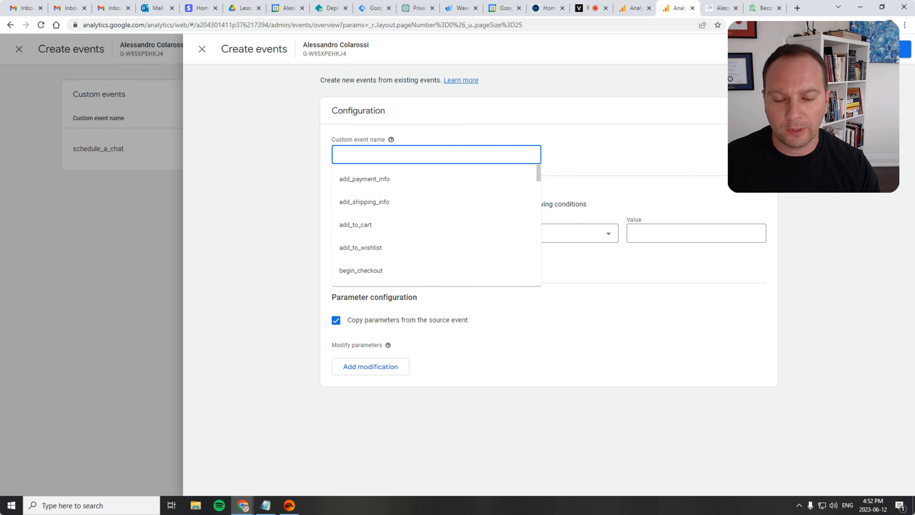
text(b)
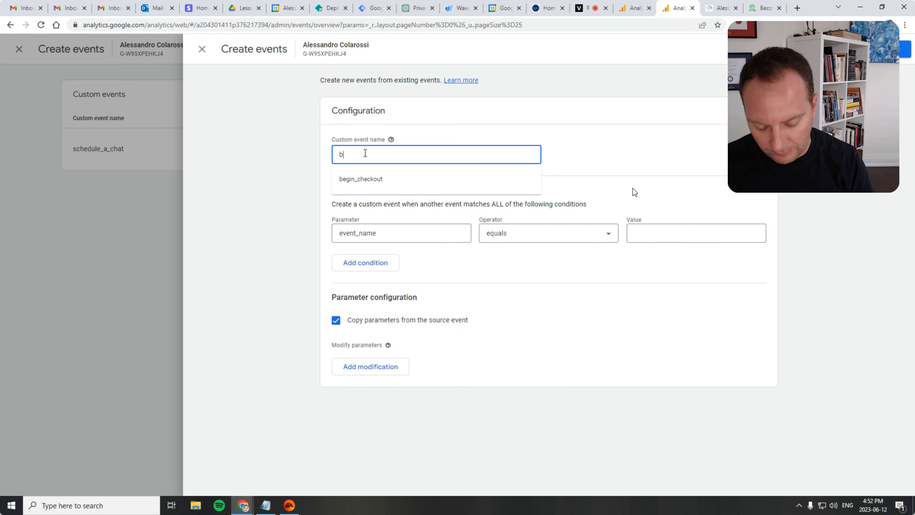
text(ook_link)
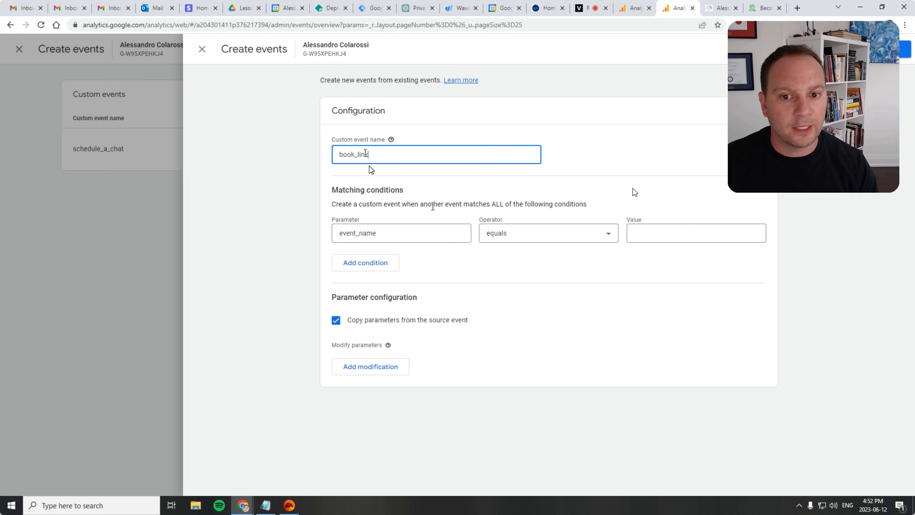
Switch to the Realtime tab and reopen the click event's parameter list in the event count card
click(635, 7)
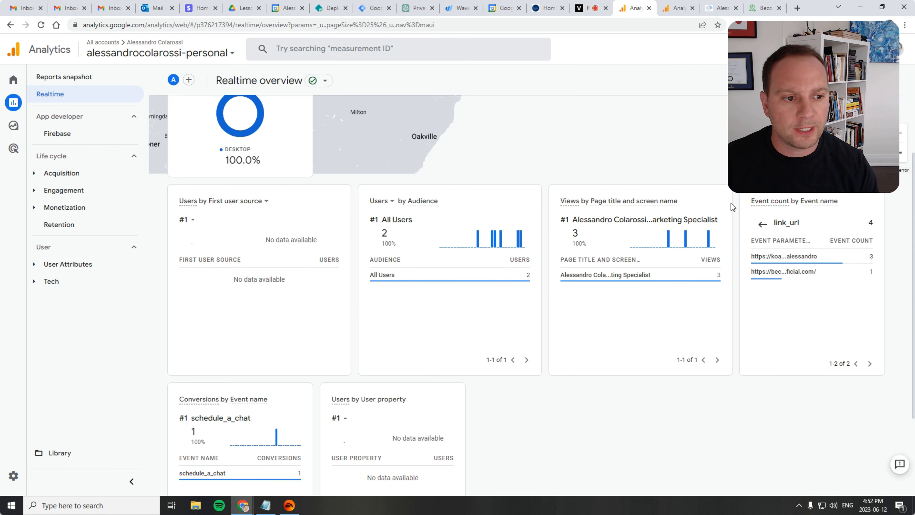
click(761, 224)
click(761, 224)
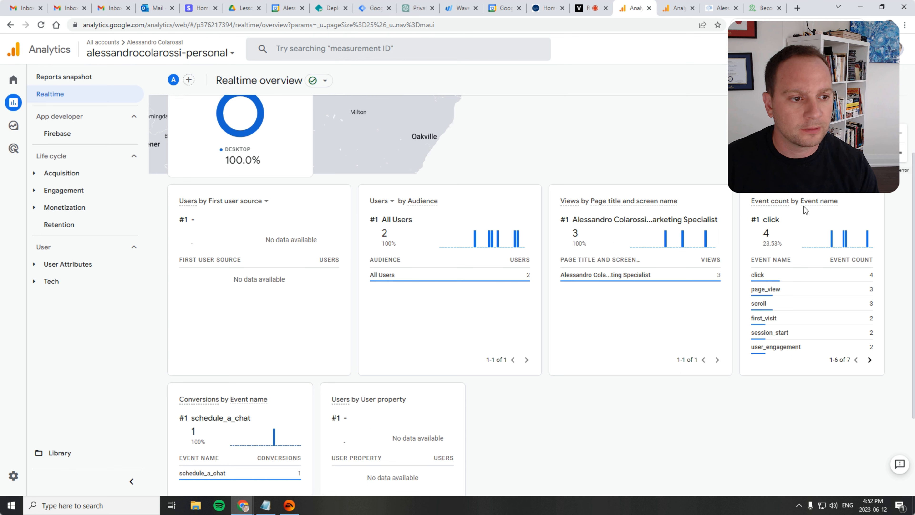
drag(800, 201, 863, 204)
click(780, 275)
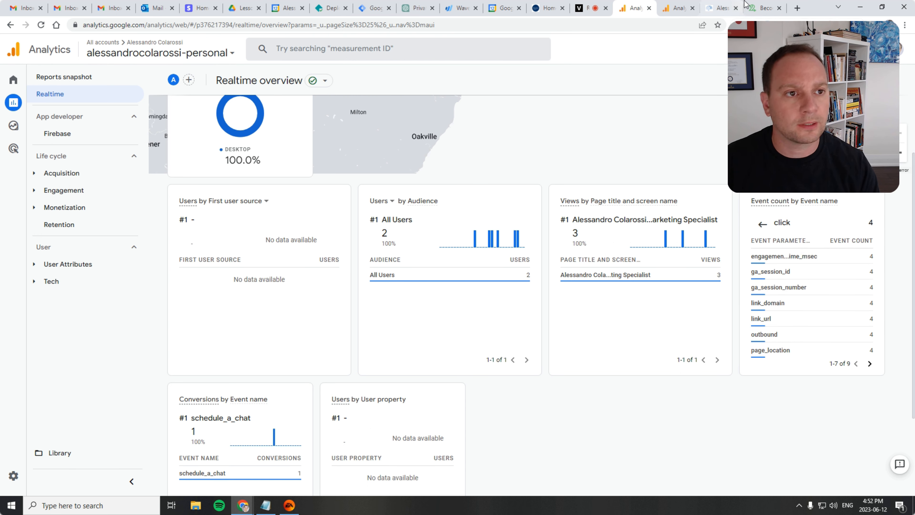
Set the first matching condition's value to click and add a second matching condition
click(683, 8)
click(514, 153)
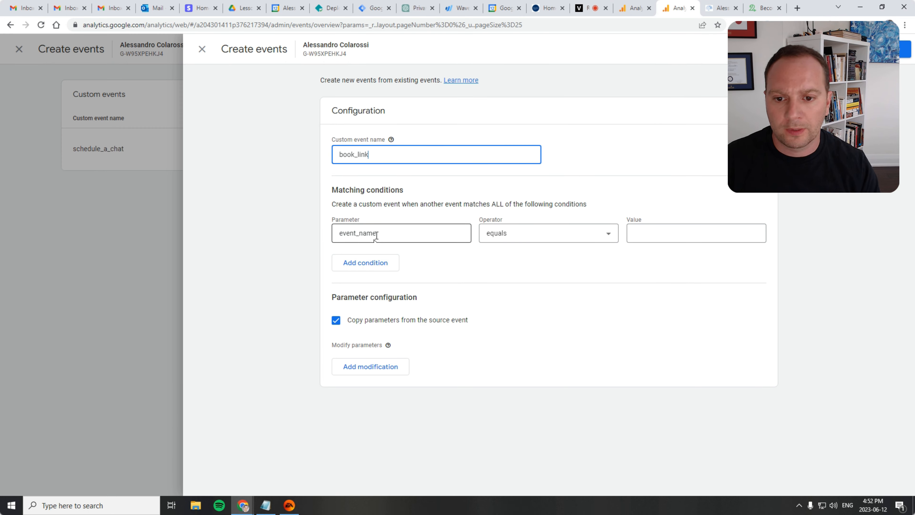
click(677, 237)
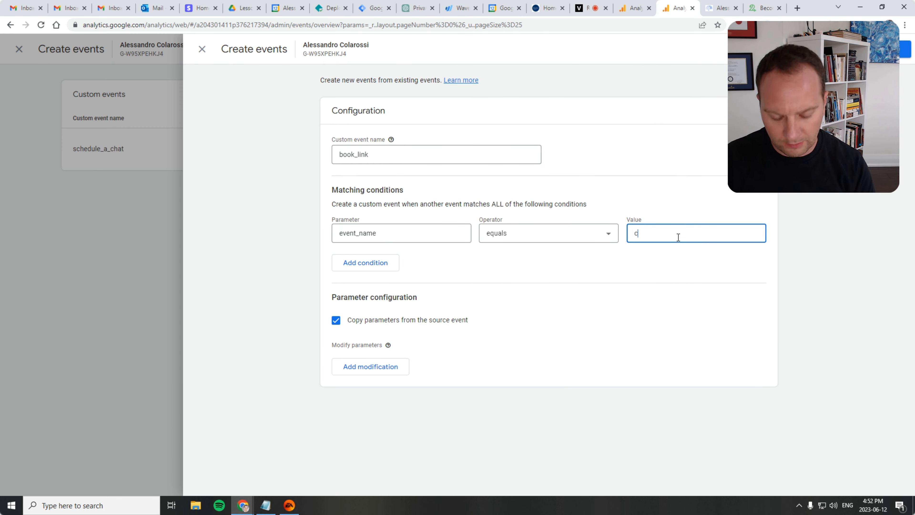
click(348, 266)
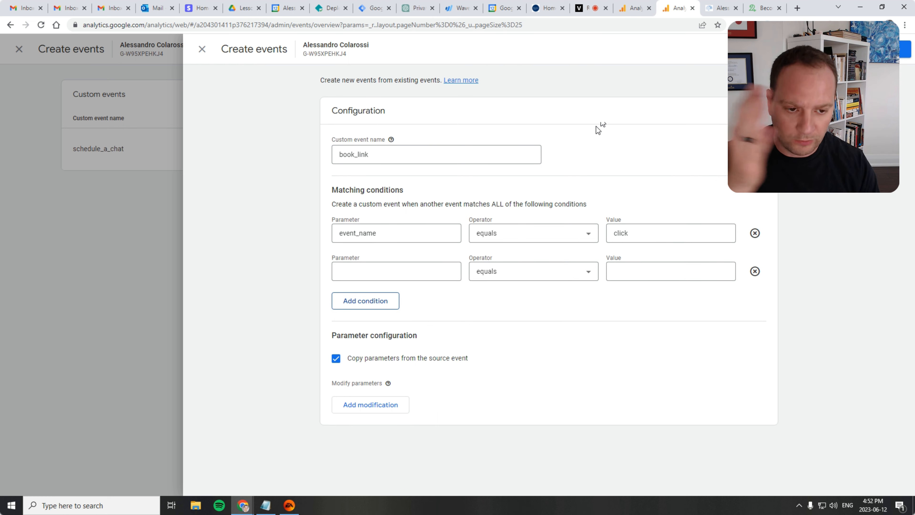
Check the click event's link_url values in the Realtime event card
click(631, 8)
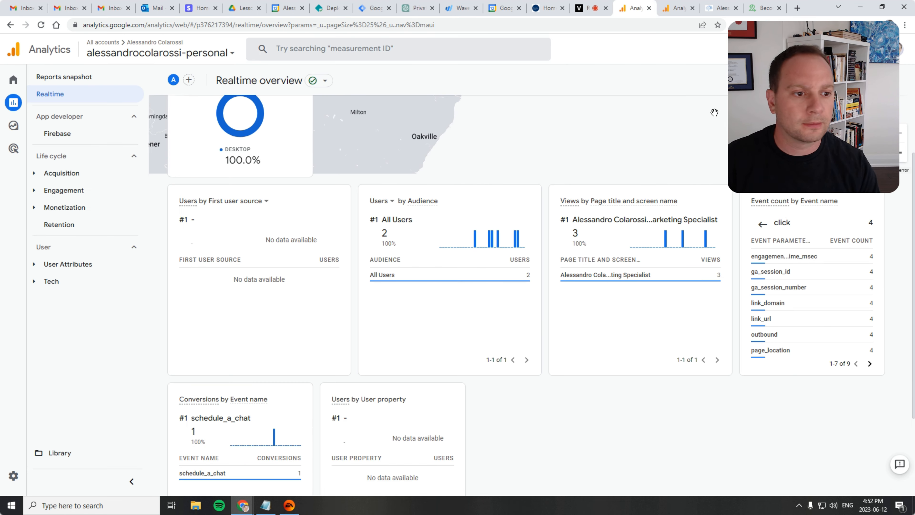
click(772, 320)
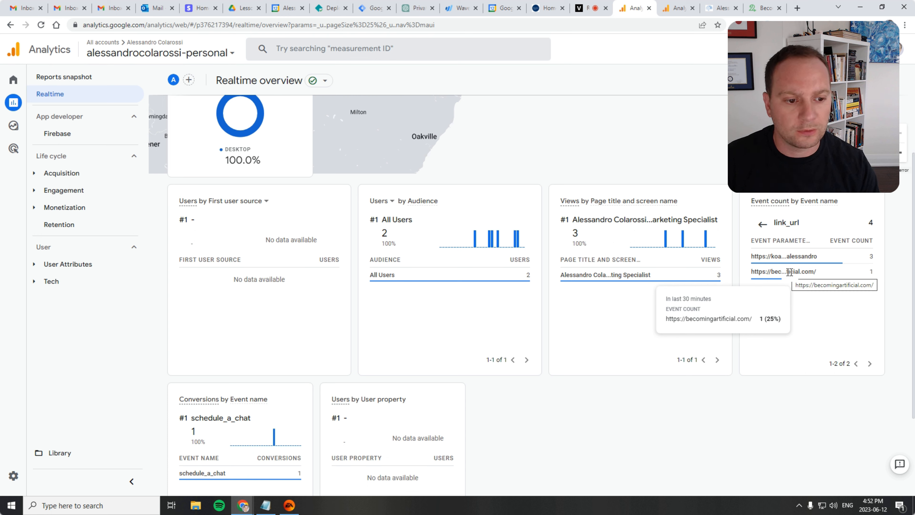
Set the second condition's parameter to link_url
click(671, 6)
click(381, 273)
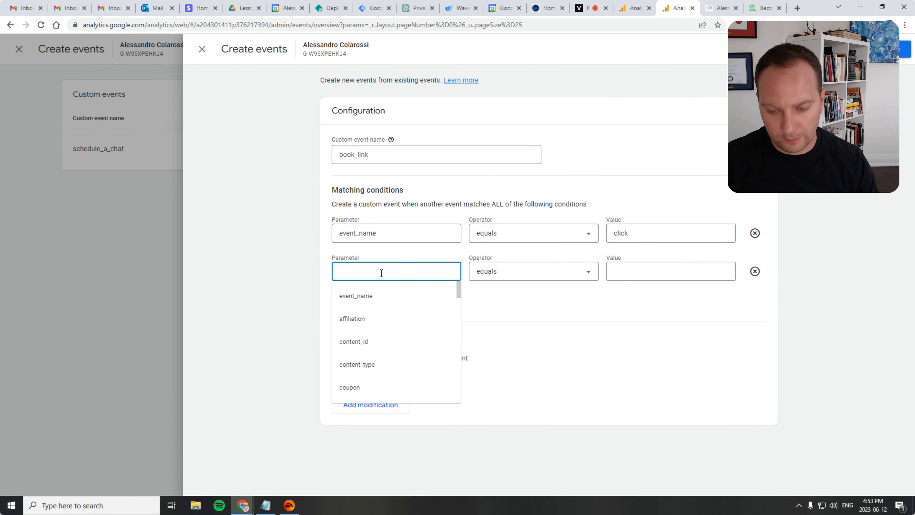
text(link_url)
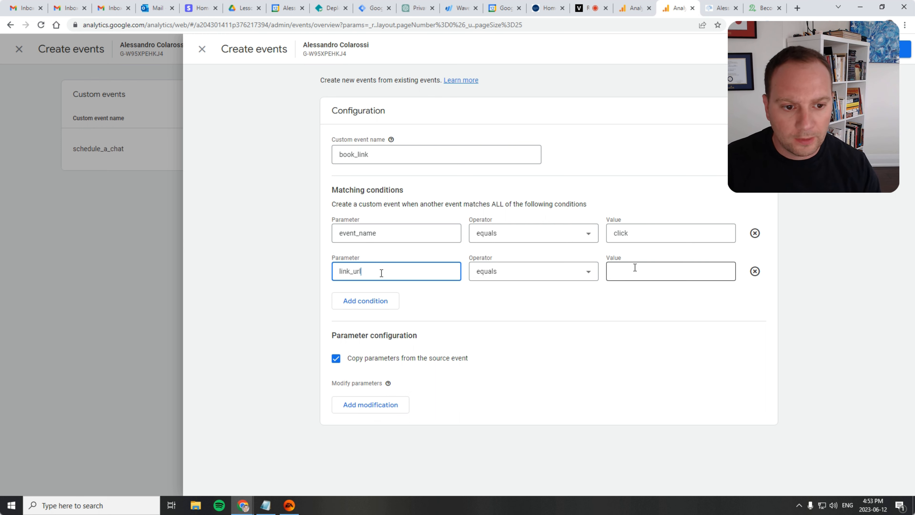
Set the second condition's operator to contains and its value to becomingartificial.com
click(556, 275)
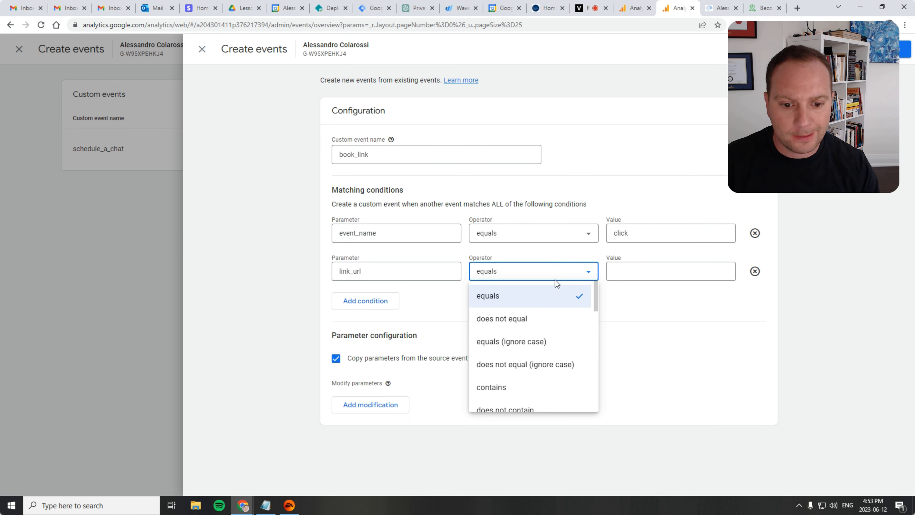
click(614, 343)
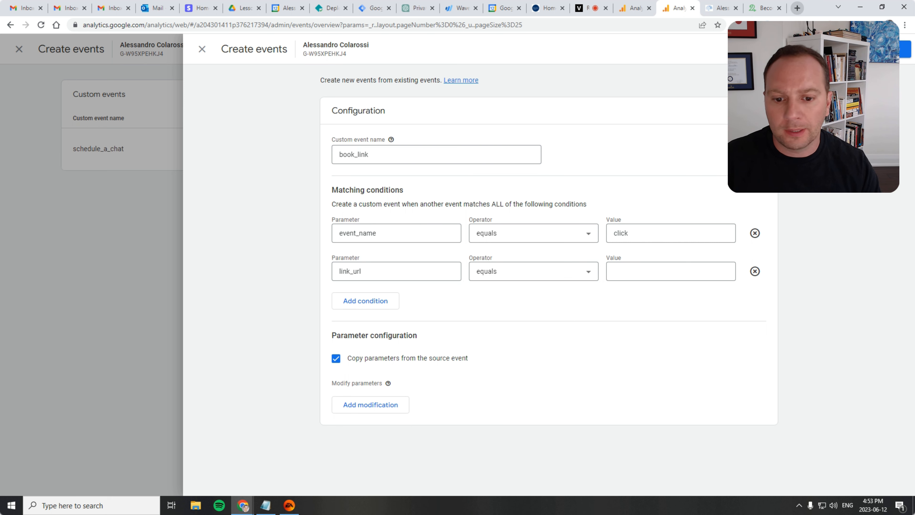
click(537, 274)
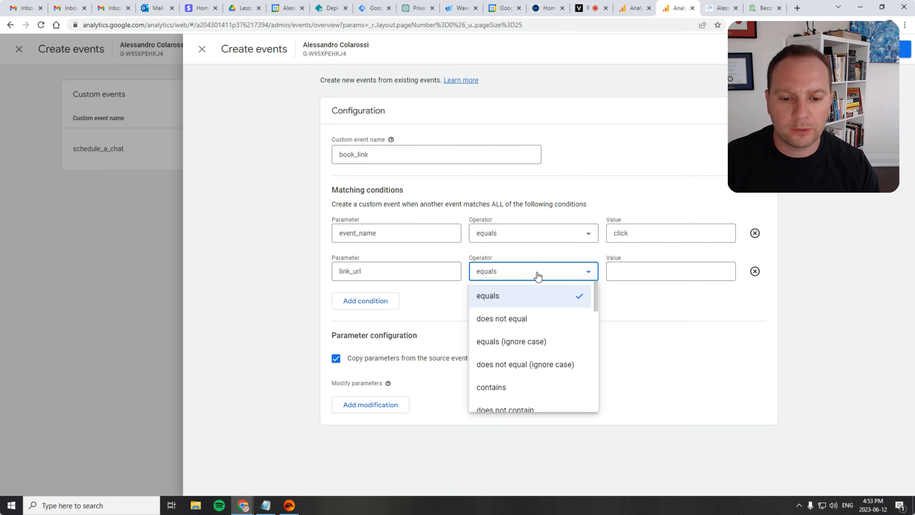
click(494, 386)
click(650, 268)
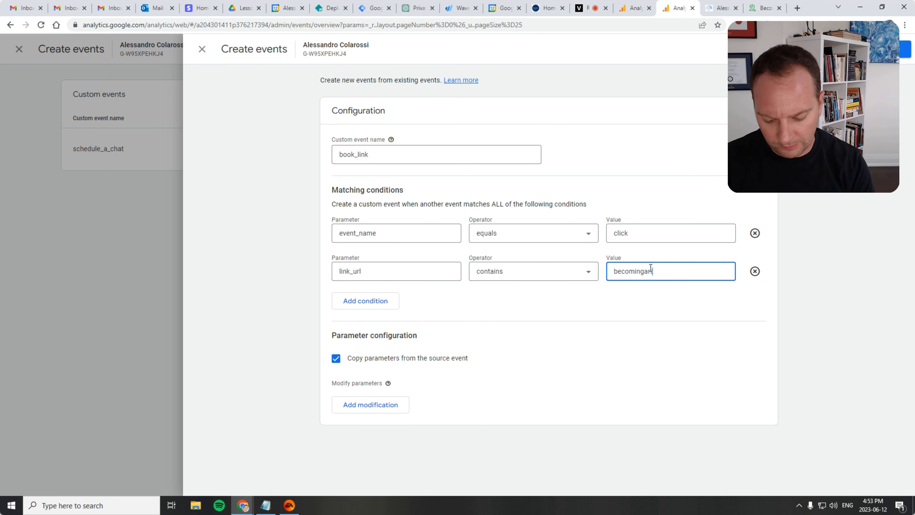
text(becomingartificial.com)
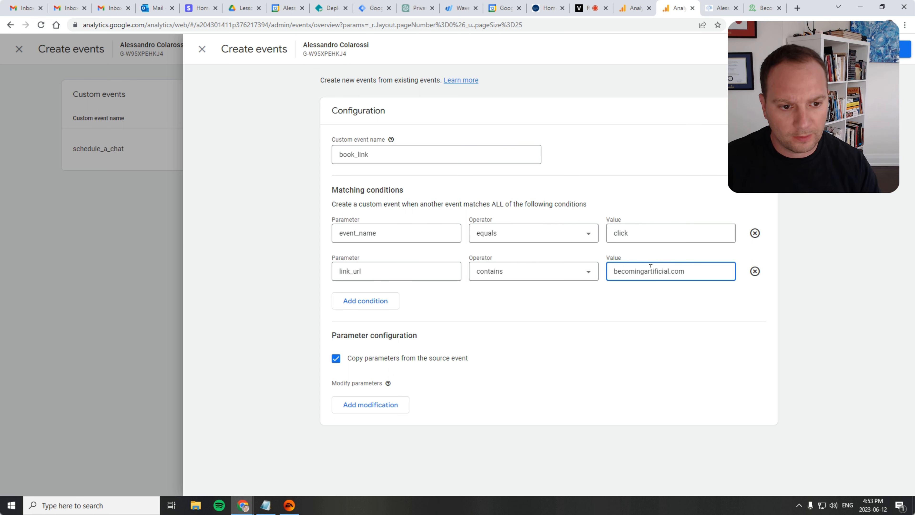
Open the entered becomingartificial.com address in a new tab to check it, then close that tab
drag(613, 271, 685, 271)
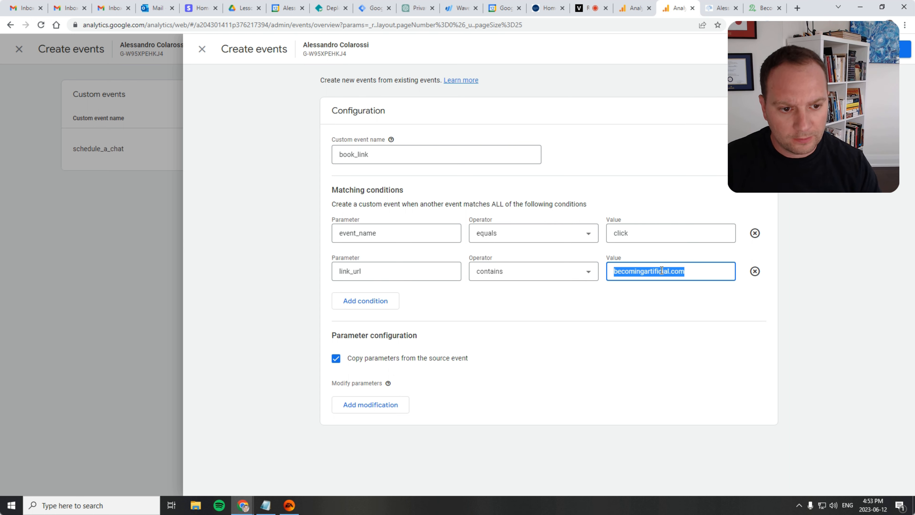
right_click(663, 271)
click(708, 353)
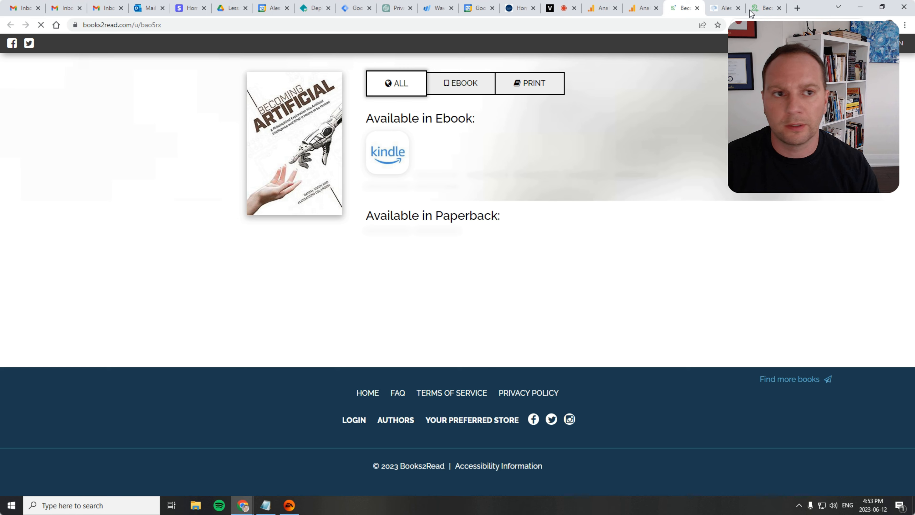
click(697, 8)
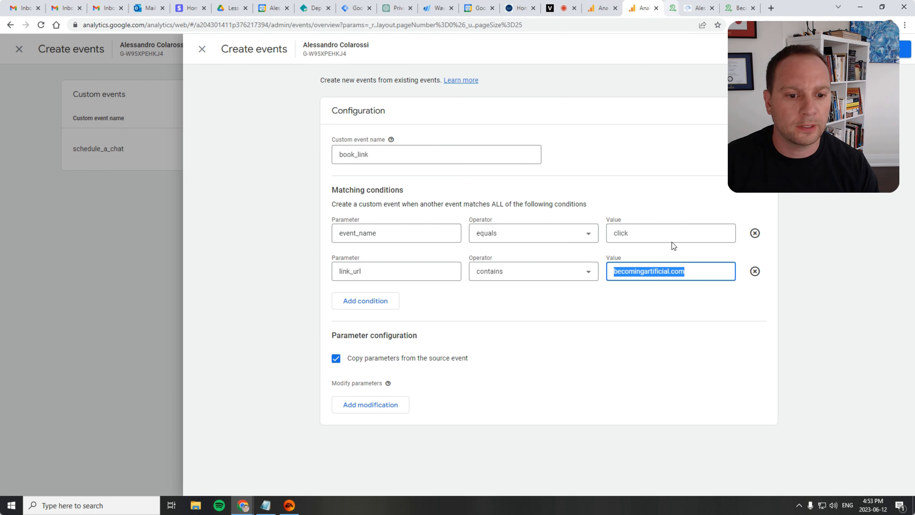
click(613, 299)
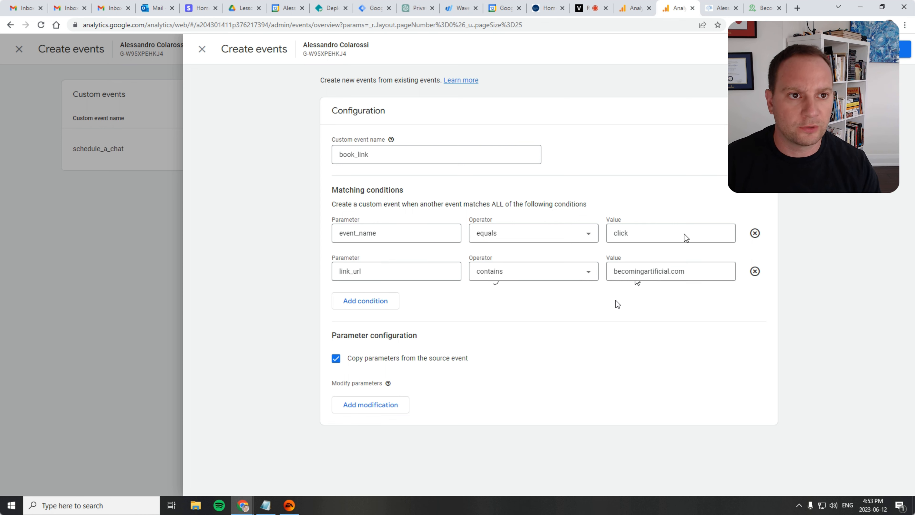
Review the click event's link_url values again in the Realtime event card
click(634, 8)
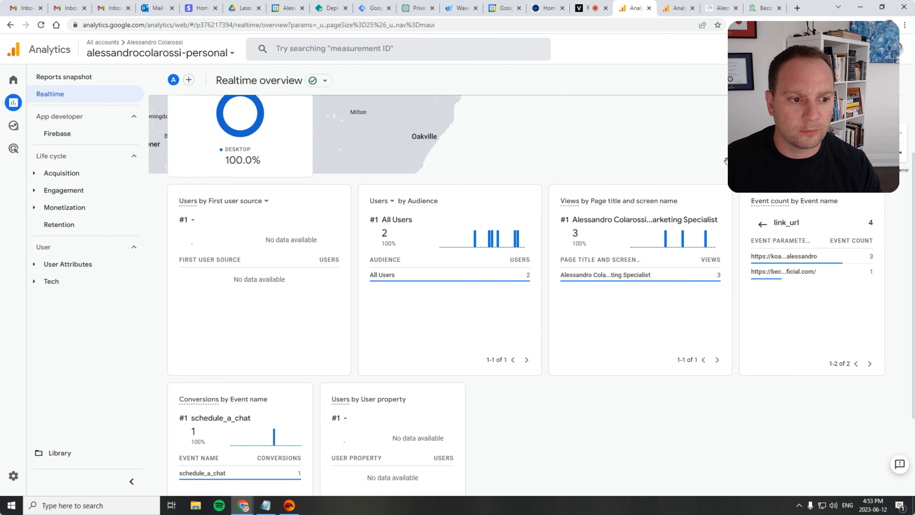
click(762, 224)
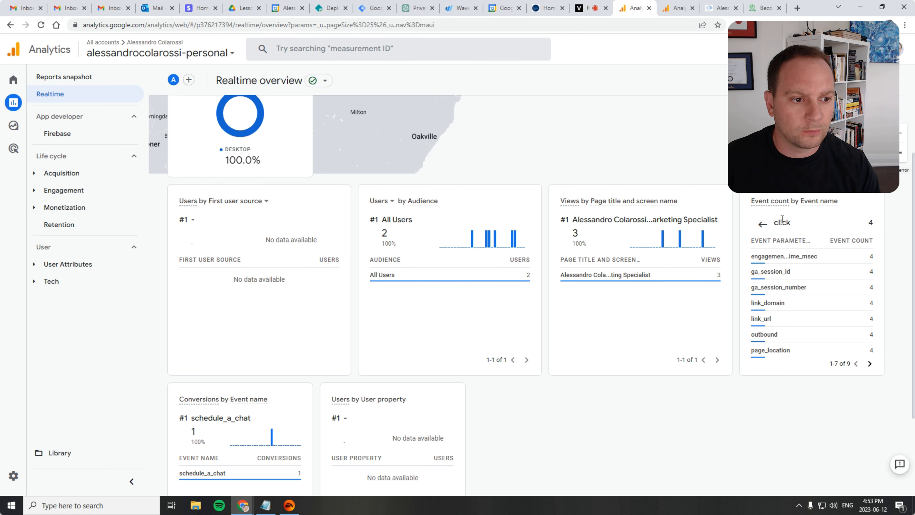
click(762, 224)
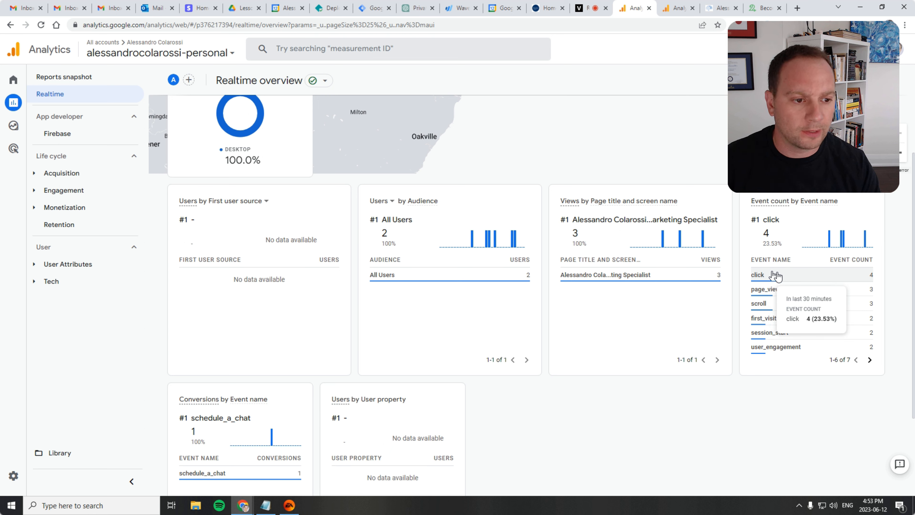
click(776, 275)
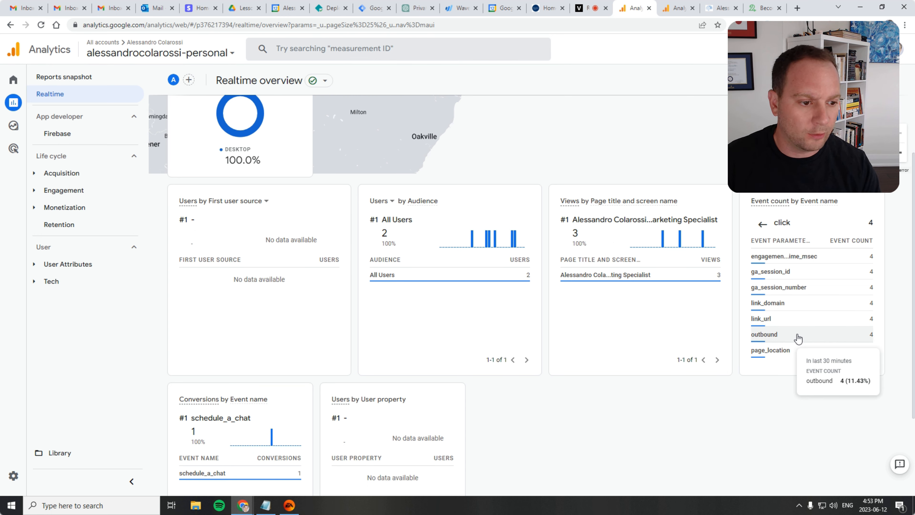
click(783, 319)
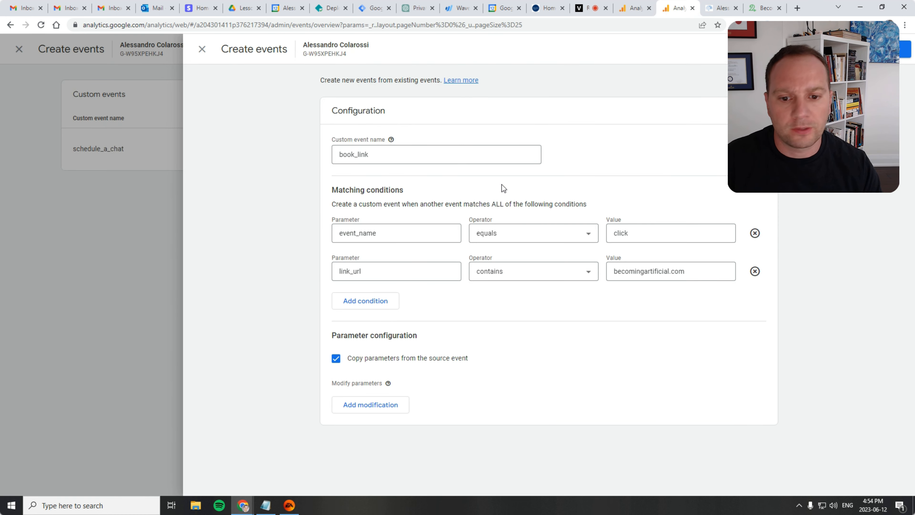
click(677, 7)
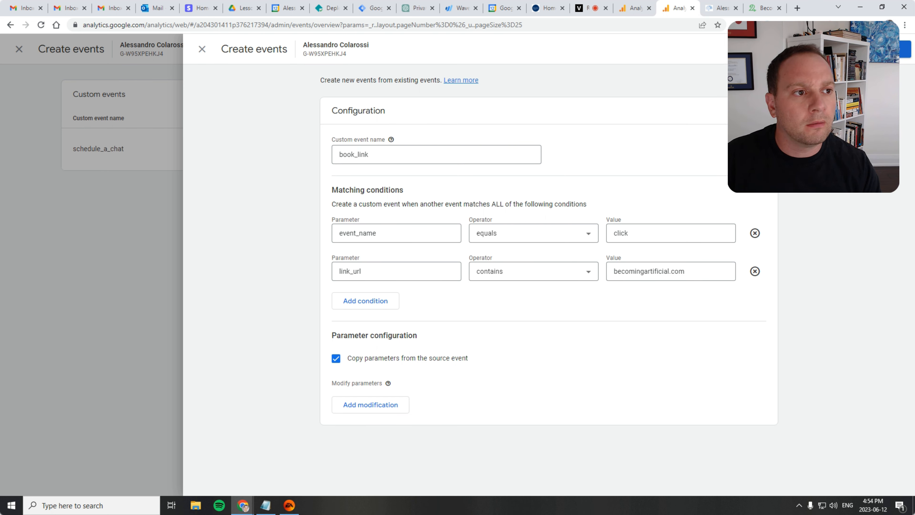
Save the book_link custom event and close the custom events panel
click(890, 49)
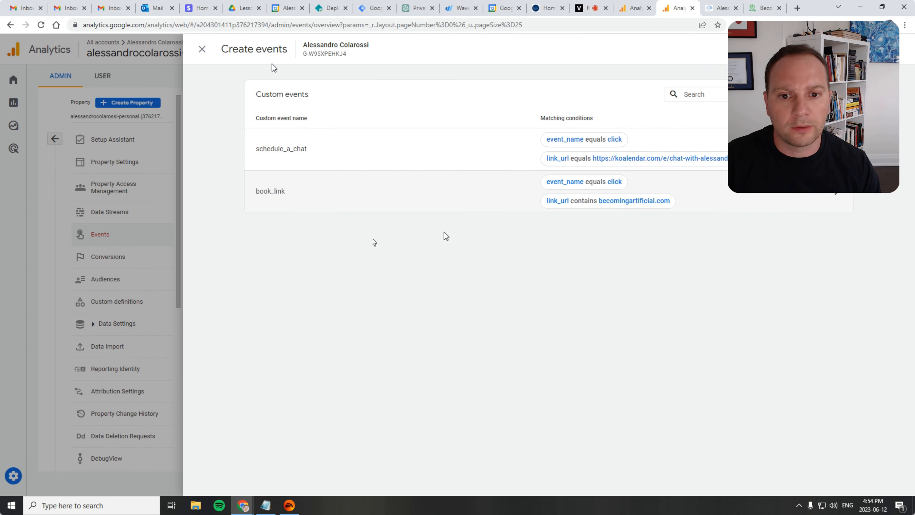
click(202, 49)
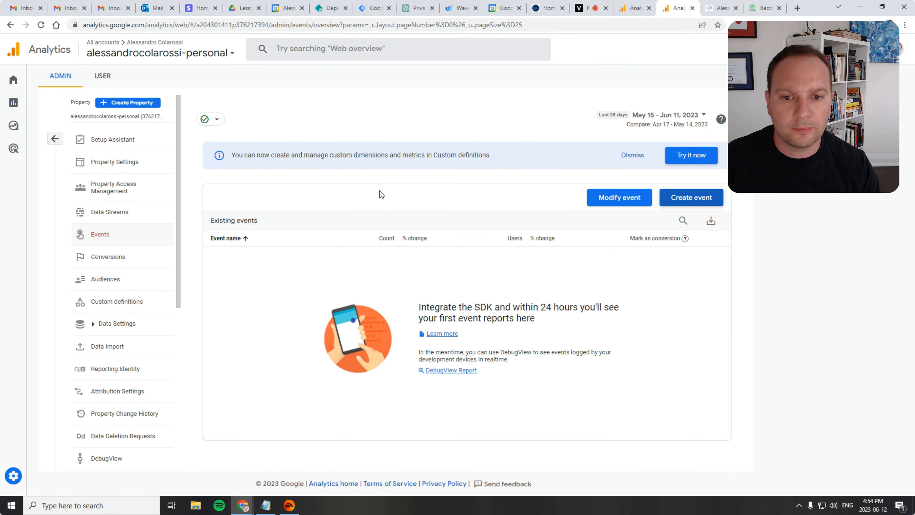
Create a new conversion event named book_url
click(108, 265)
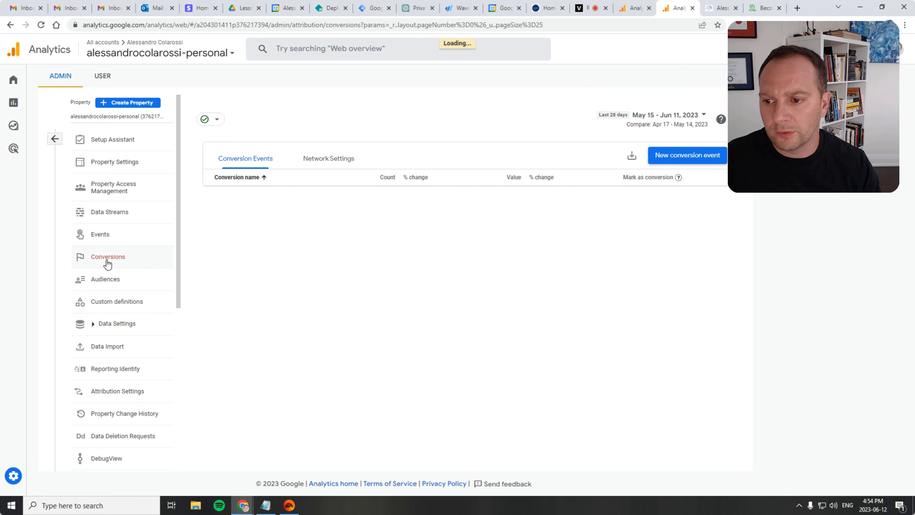
click(680, 156)
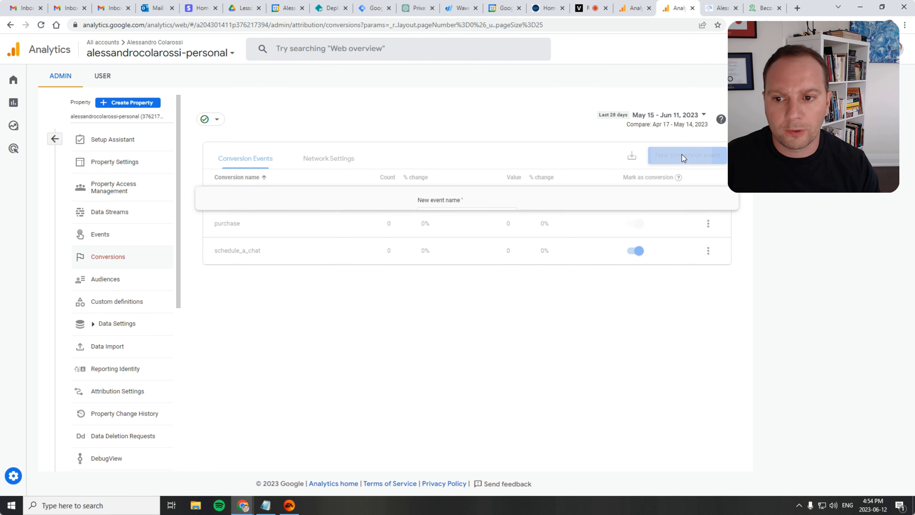
click(427, 215)
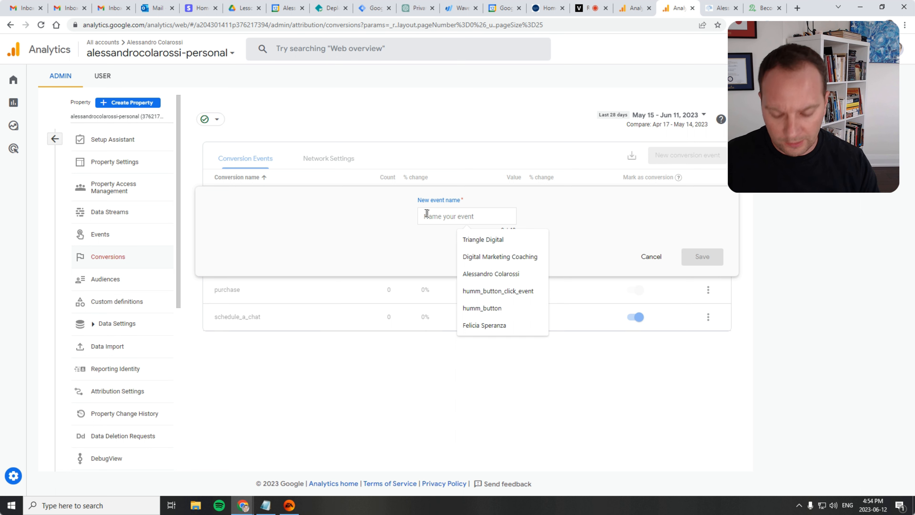
text(book_u)
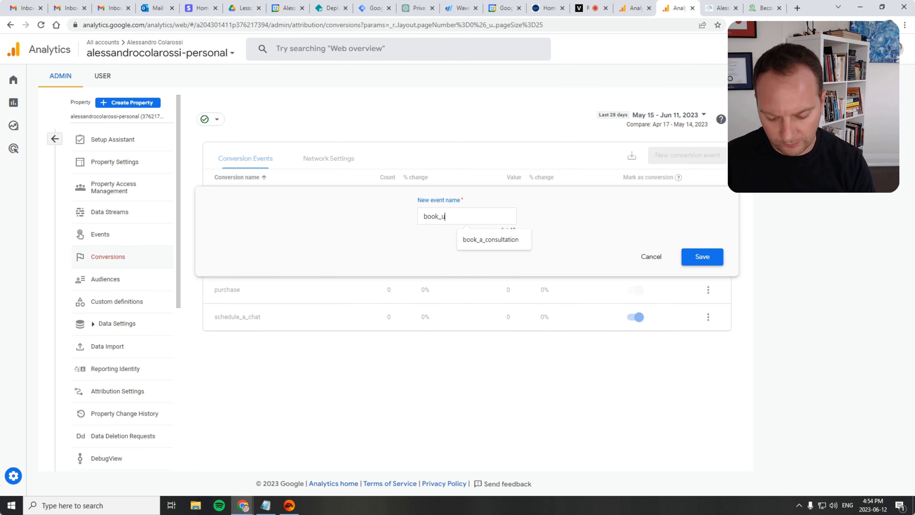
text(rl)
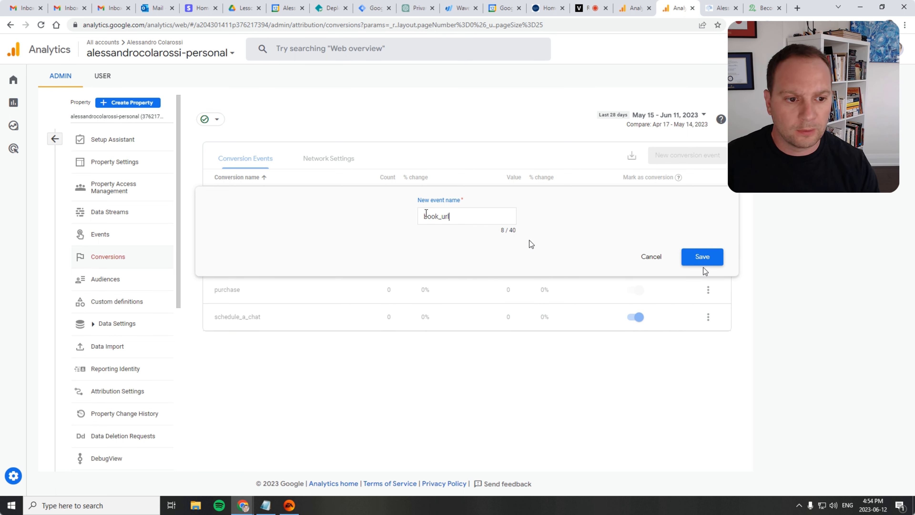
click(709, 258)
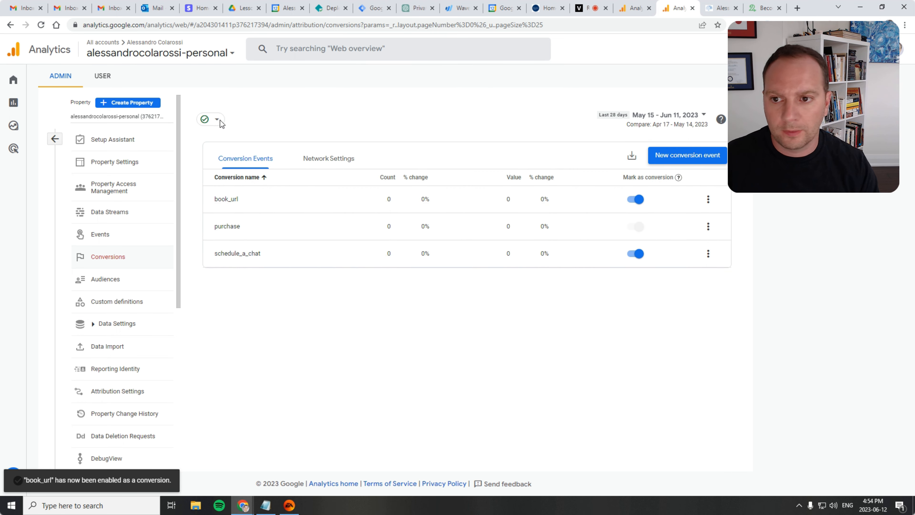
Review the custom event names in the custom events panel, then return to the conversions list
click(122, 236)
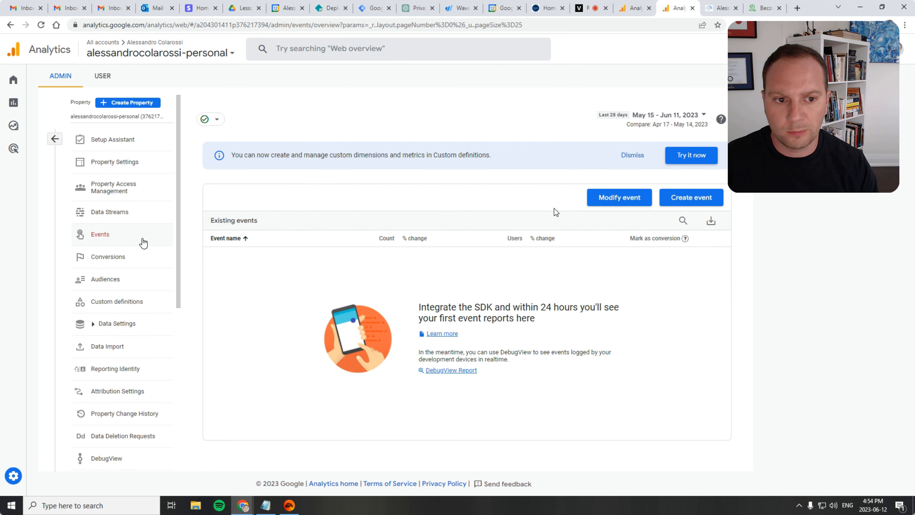
click(687, 203)
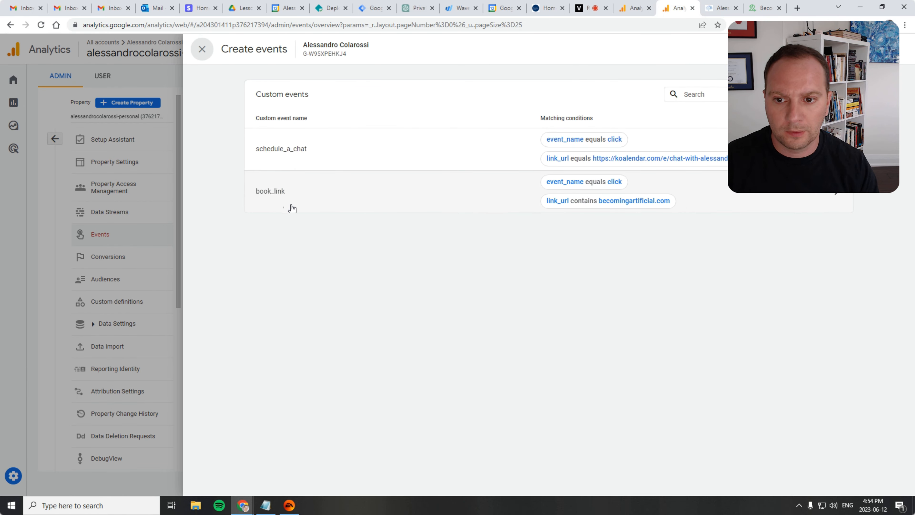
click(202, 49)
click(136, 260)
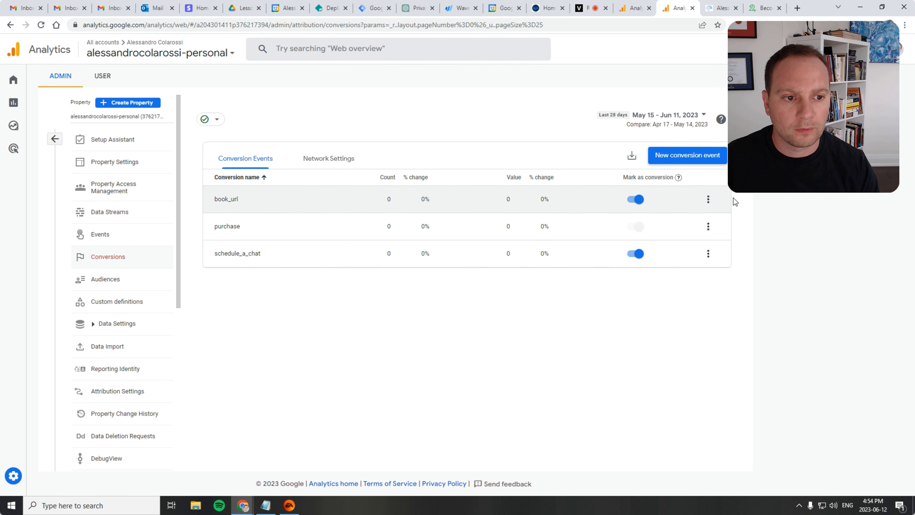
Remove the book_url conversion event
click(708, 199)
click(747, 193)
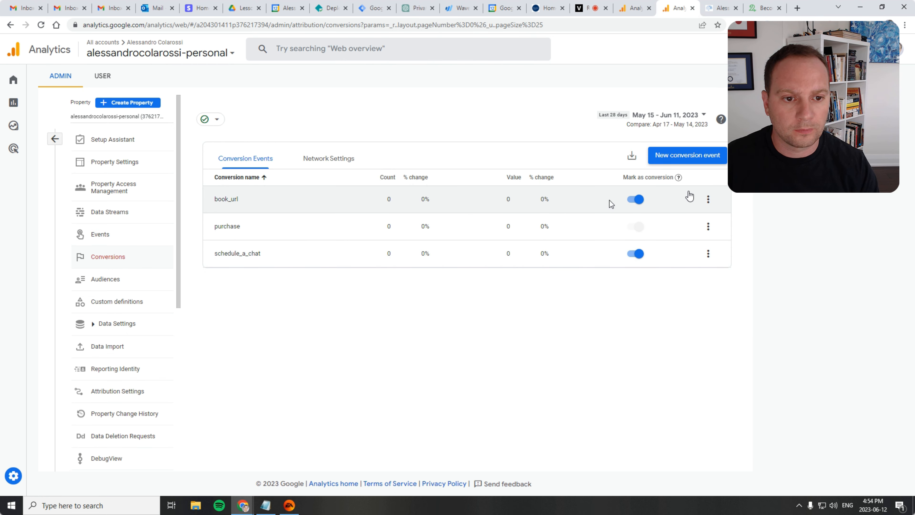
click(637, 199)
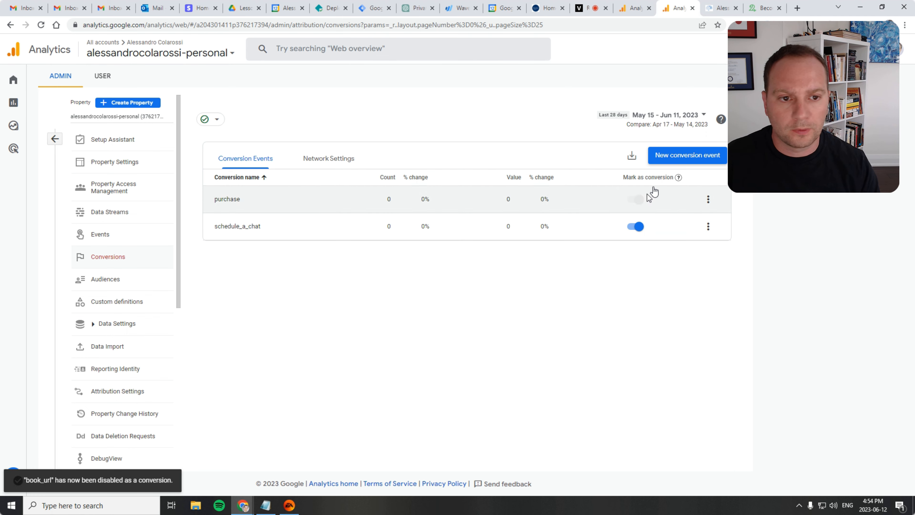
Create a new conversion event named book_link
click(689, 155)
click(447, 215)
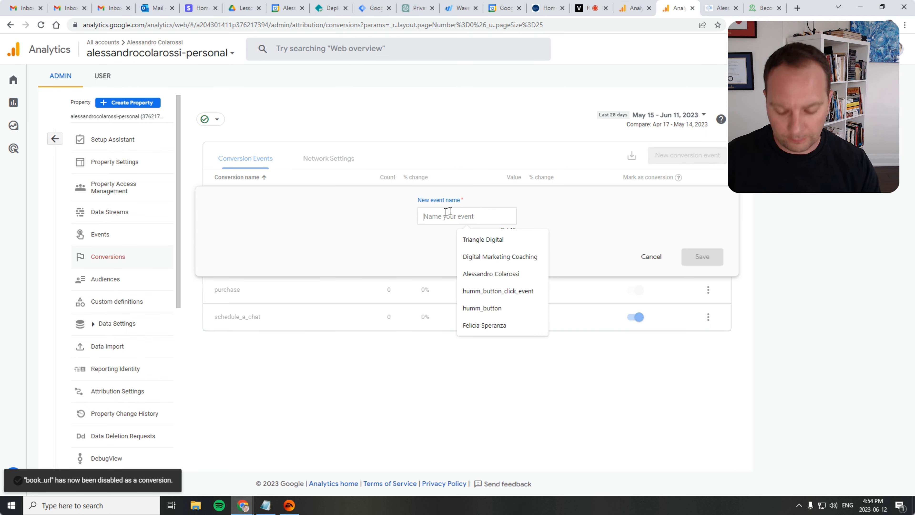
text(book_link)
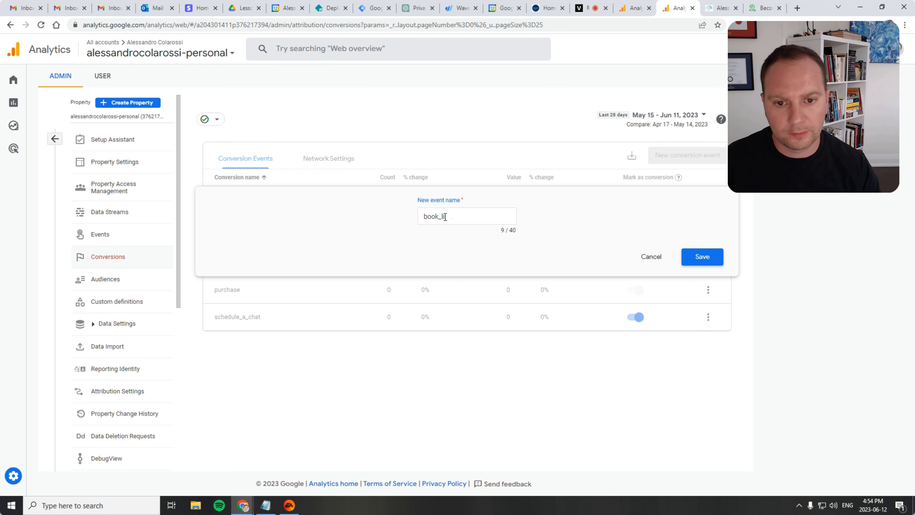
click(708, 259)
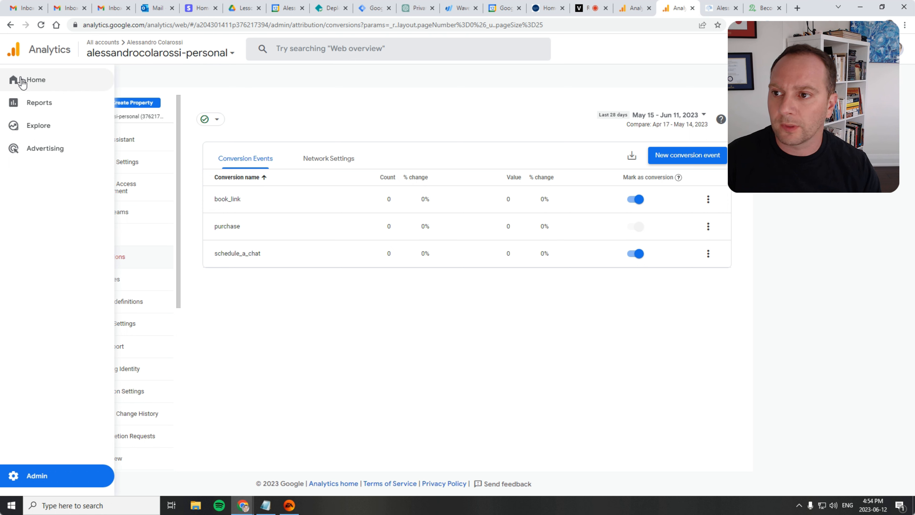
Open the Realtime overview report from the Home page
click(24, 85)
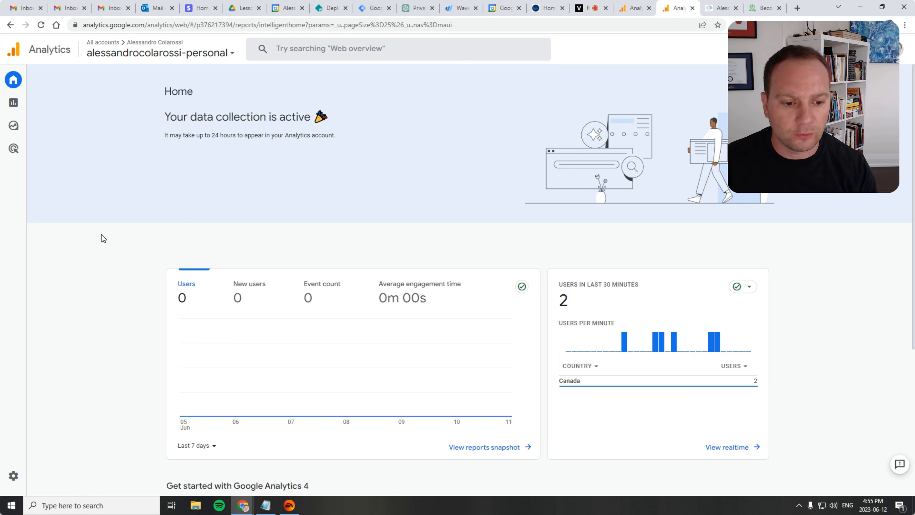
click(720, 449)
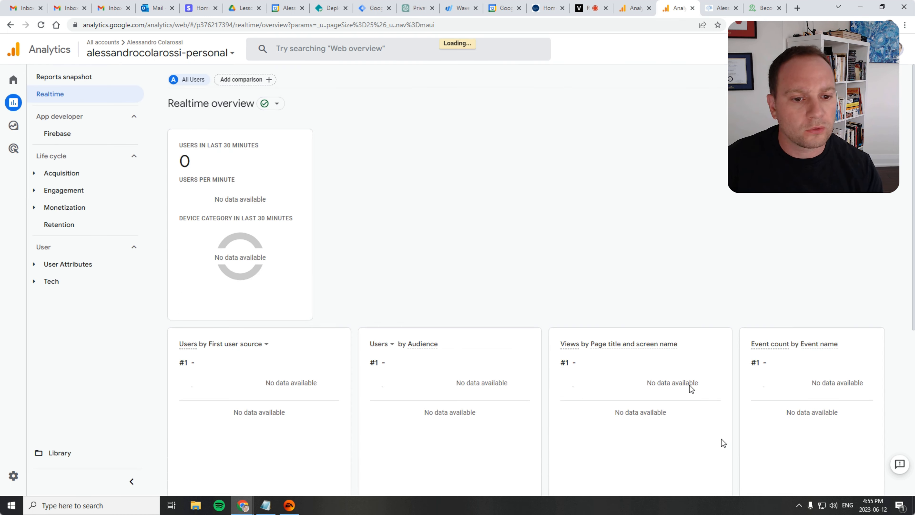
scroll(484, 302, down, 3)
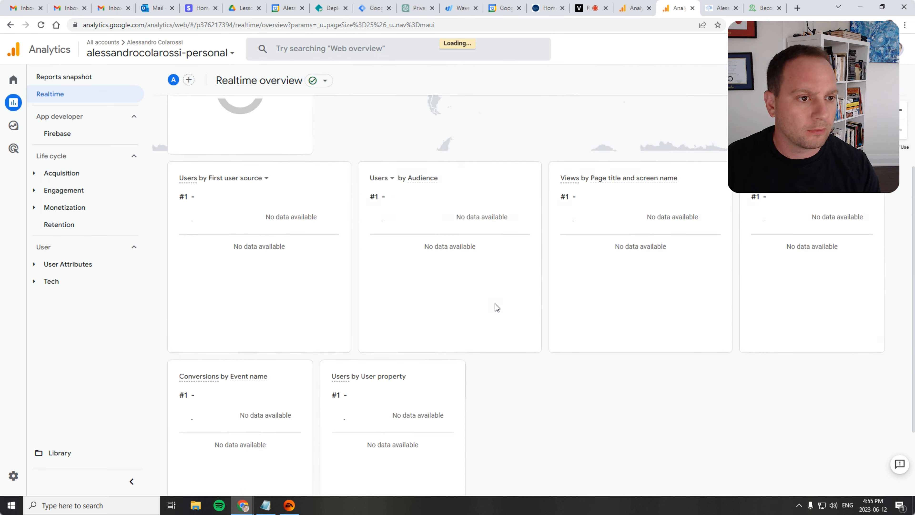
scroll(495, 306, up, 4)
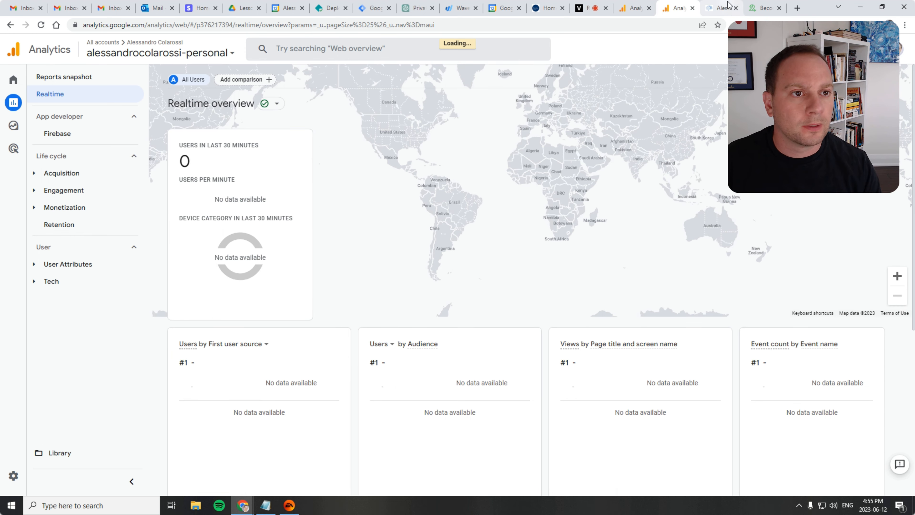
Reload the personal website tab, then refresh the Realtime overview report and review its cards
click(779, 8)
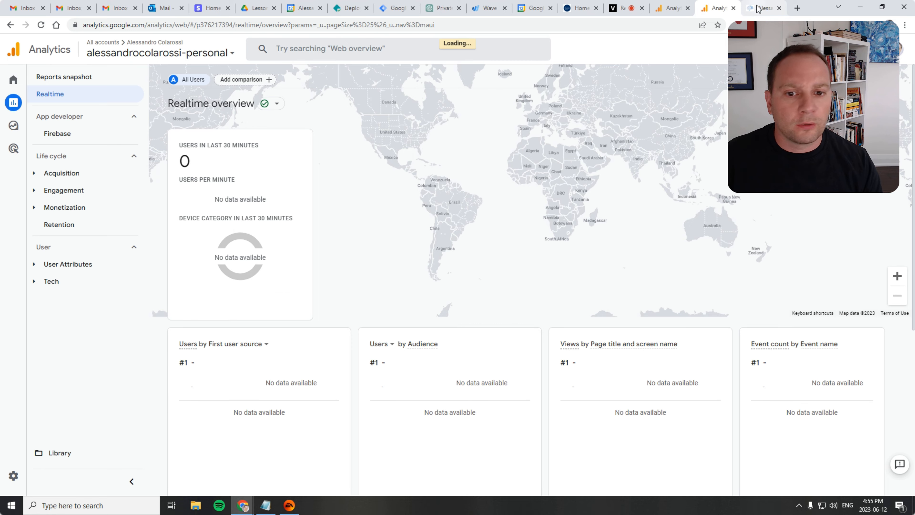
click(762, 8)
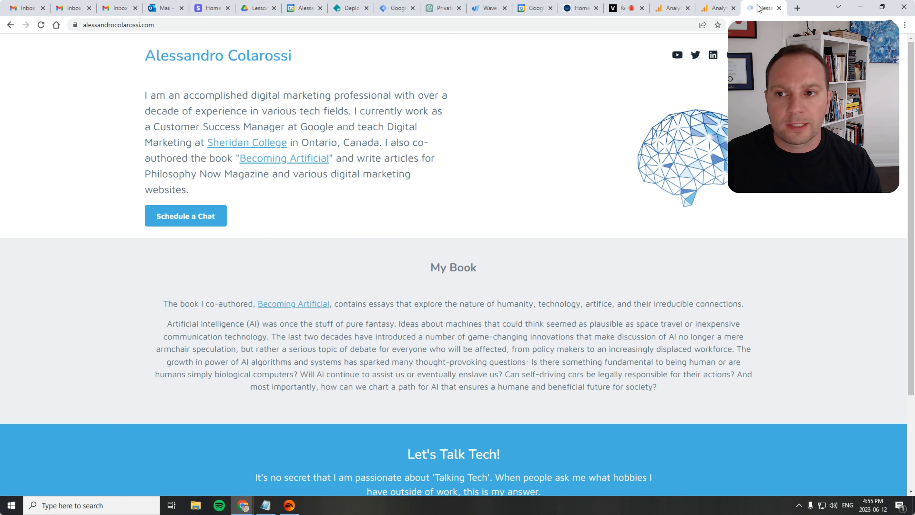
click(41, 25)
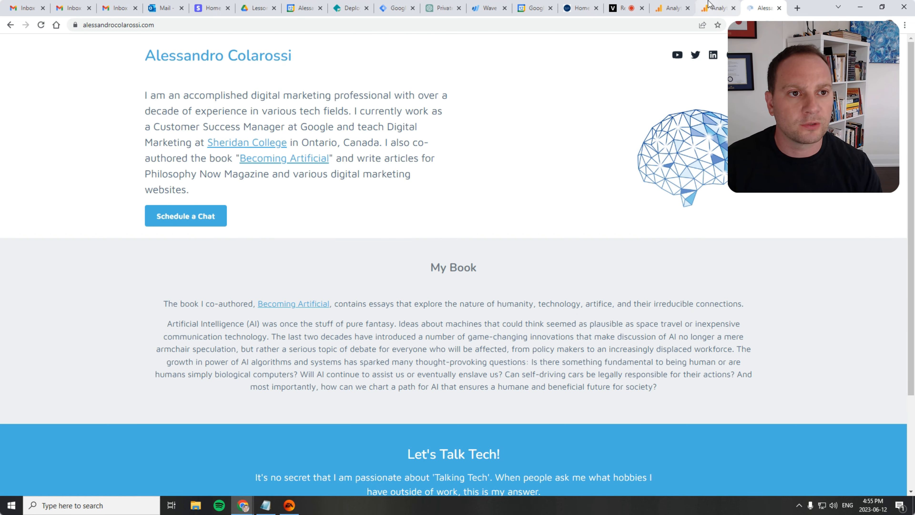
click(712, 9)
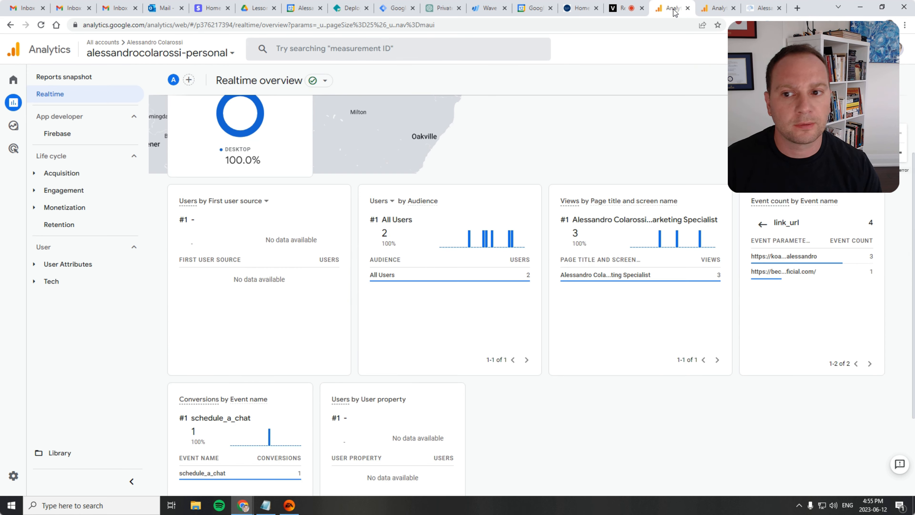
click(733, 8)
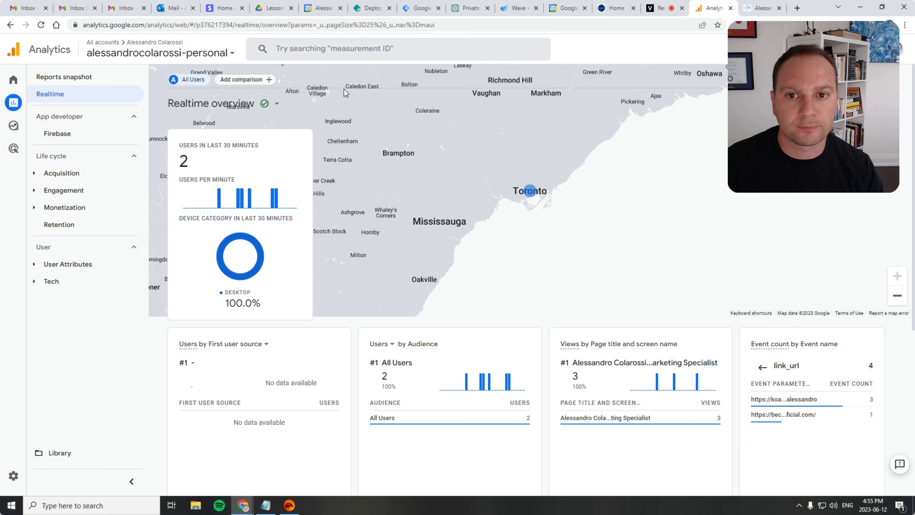
click(40, 24)
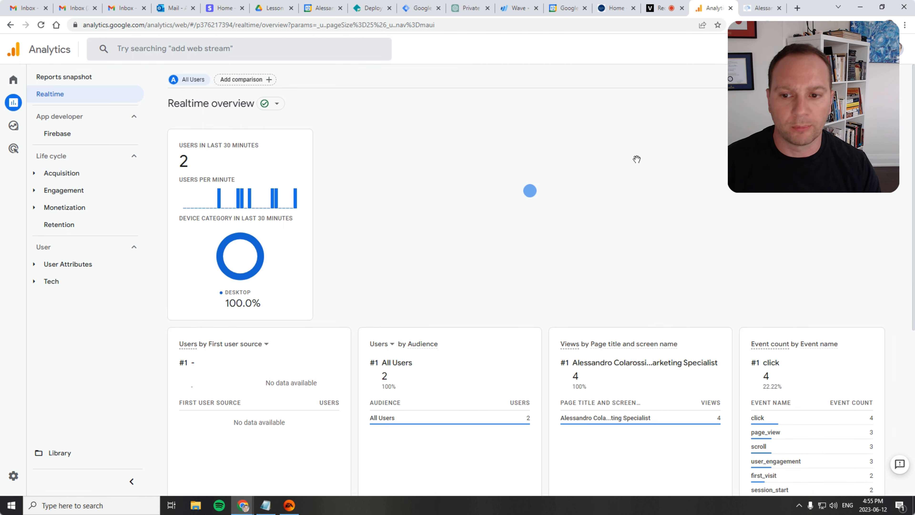
scroll(634, 160, down, 5)
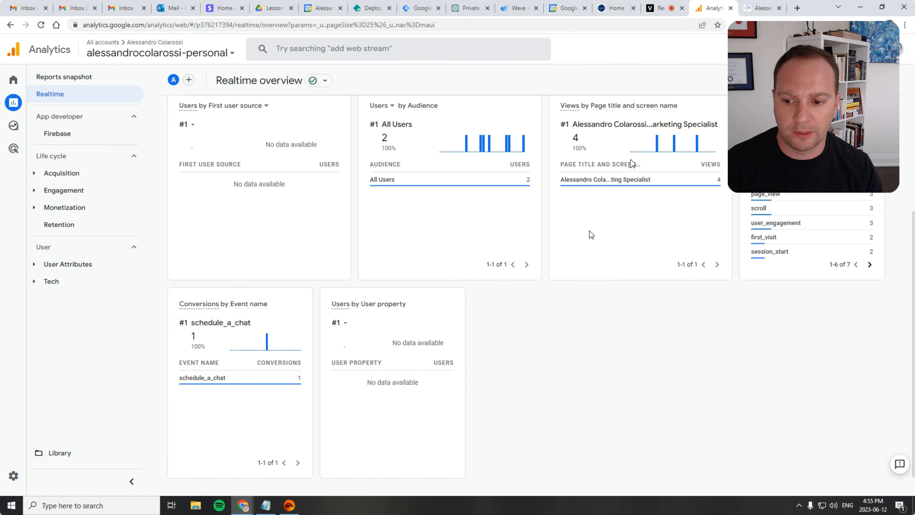
scroll(684, 270, up, 4)
scroll(710, 278, up, 1)
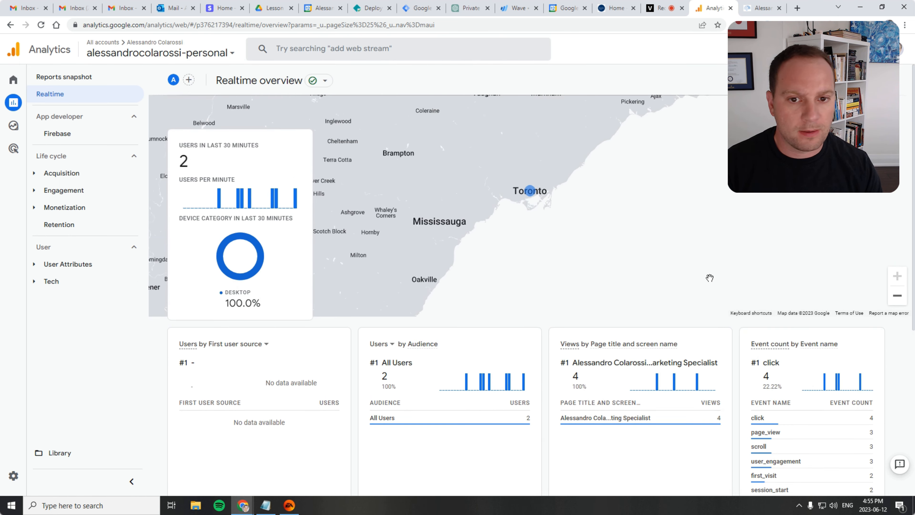
Open the Becoming Artificial book link on the personal website in a new tab
click(753, 4)
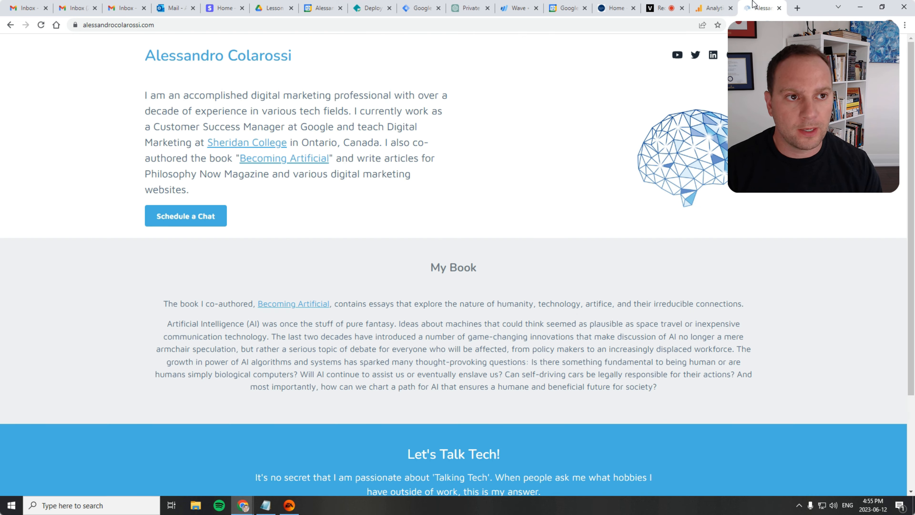
middle_click(275, 160)
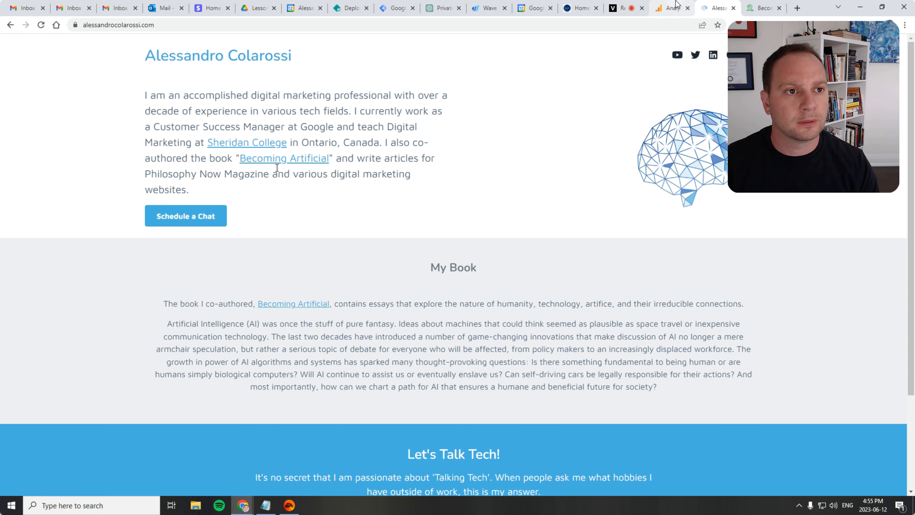
Review the Conversions by Event name card in the Realtime overview
click(671, 8)
scroll(639, 188, down, 5)
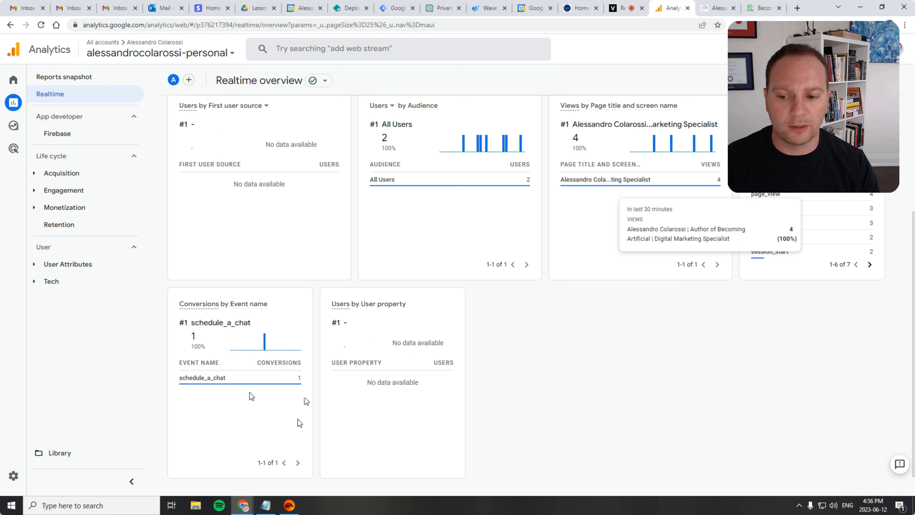
mouse_move(190, 383)
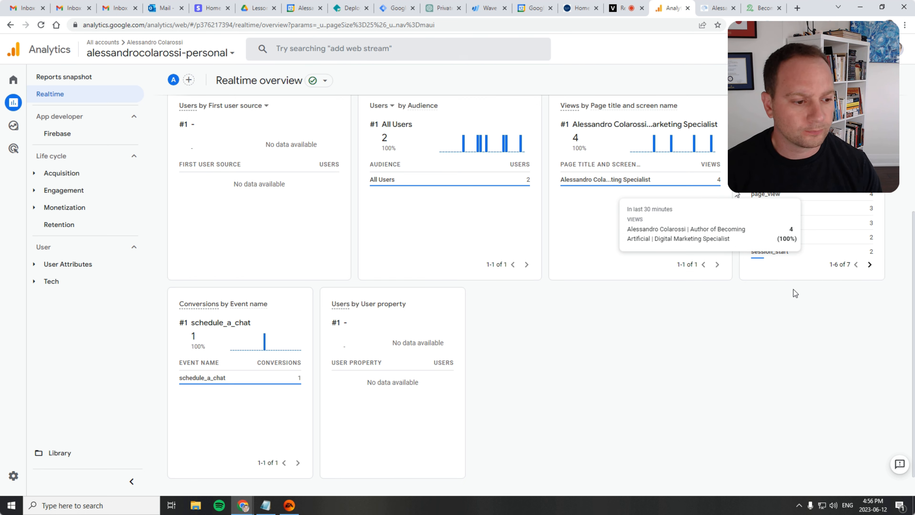
scroll(699, 352, up, 5)
scroll(698, 382, down, 6)
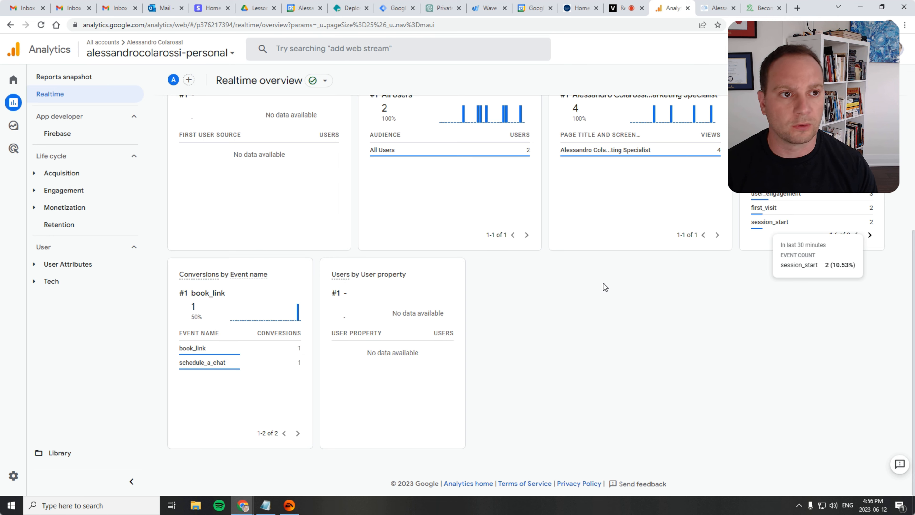
Follow the Sheridan College link on the personal website
click(710, 5)
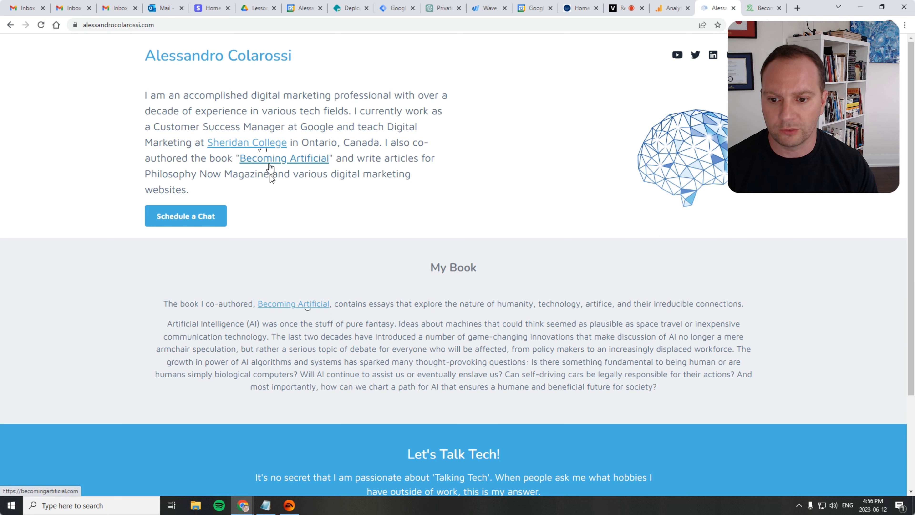
scroll(303, 305, down, 3)
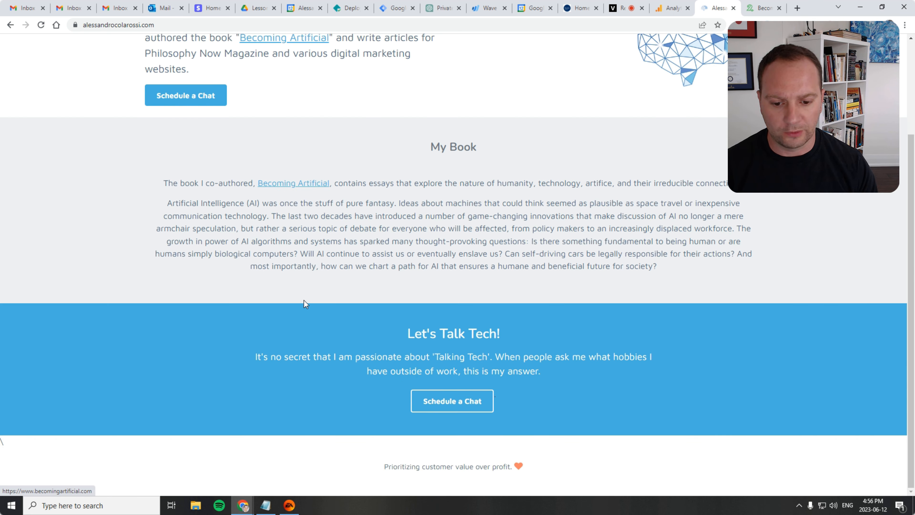
scroll(304, 301, up, 3)
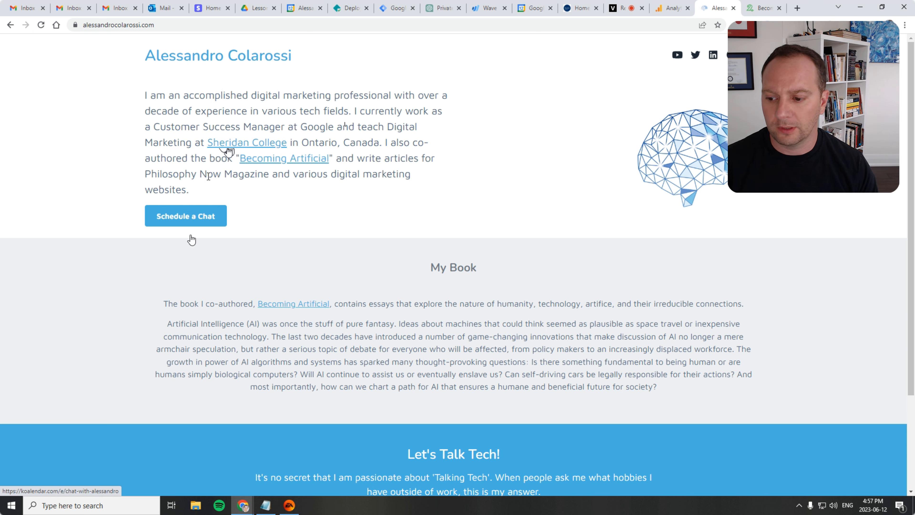
click(245, 142)
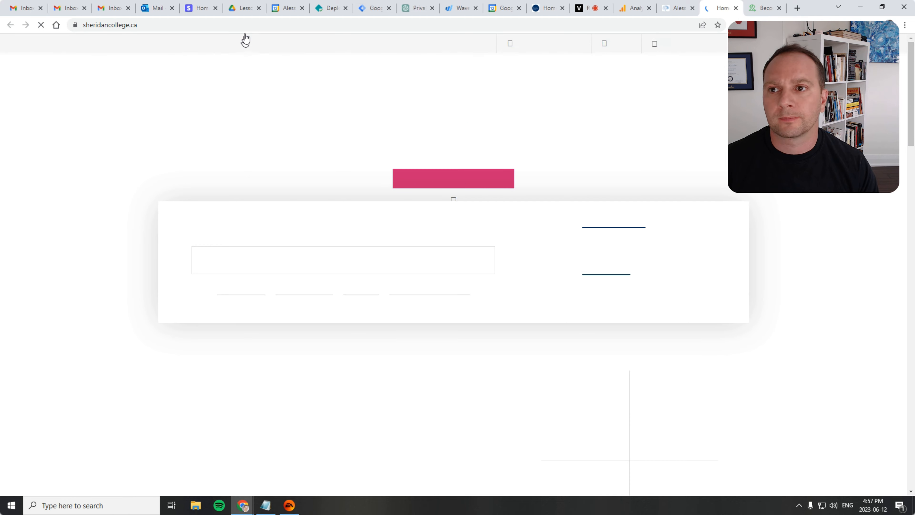
Copy the Sheridan College site address and close its tab
click(220, 25)
right_click(220, 25)
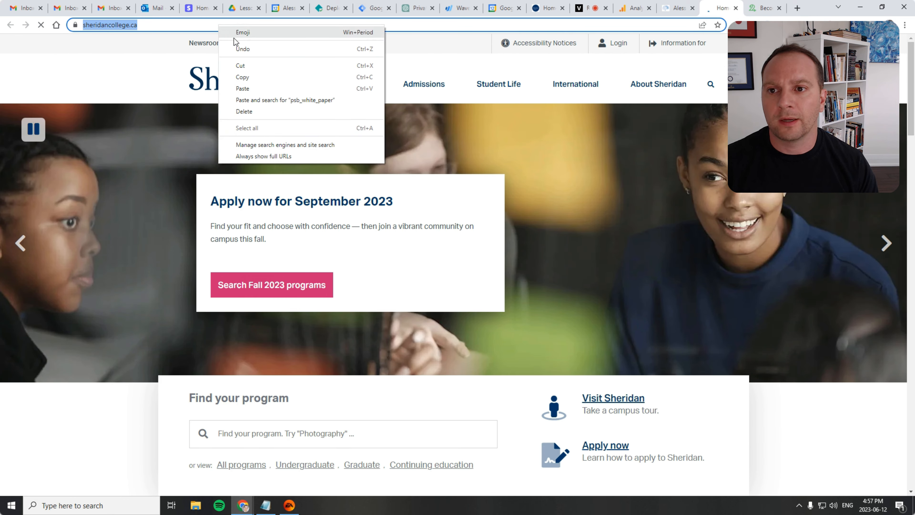
click(251, 67)
click(736, 8)
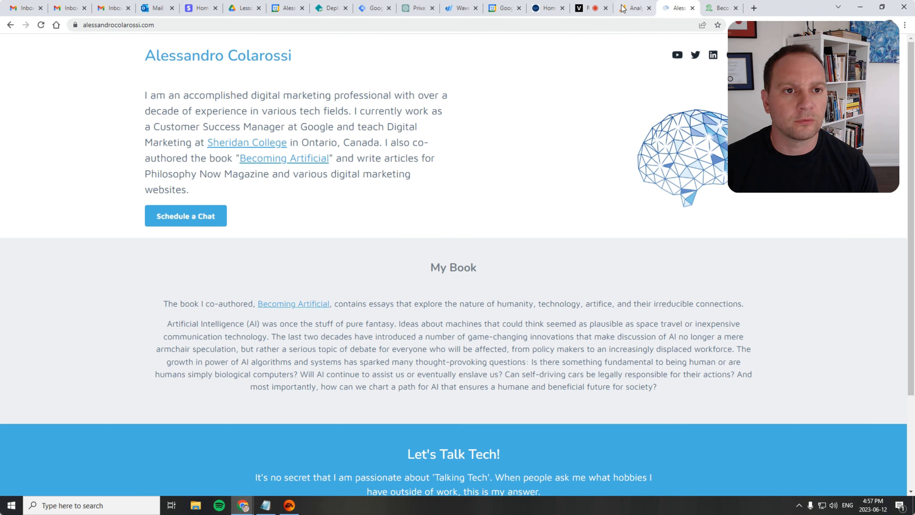
Start a new custom event from the property's Events admin and name it sheridan_college_link
click(634, 10)
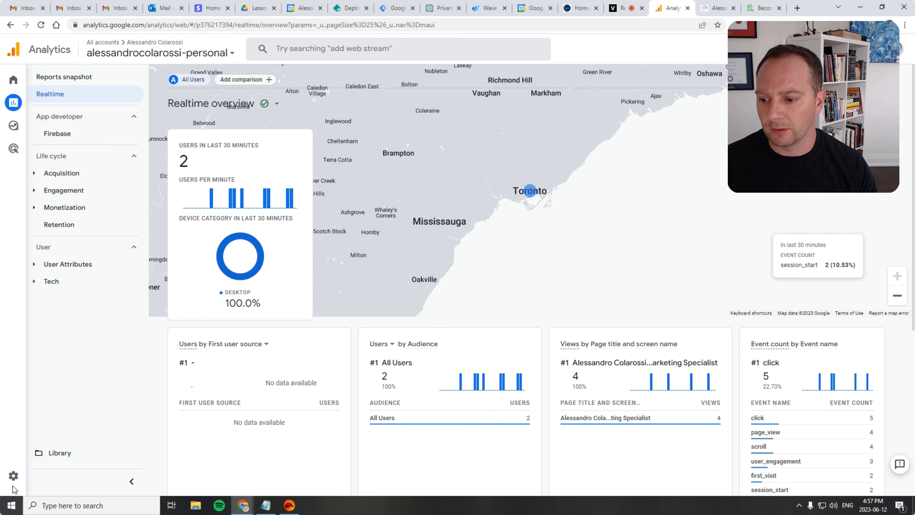
click(16, 475)
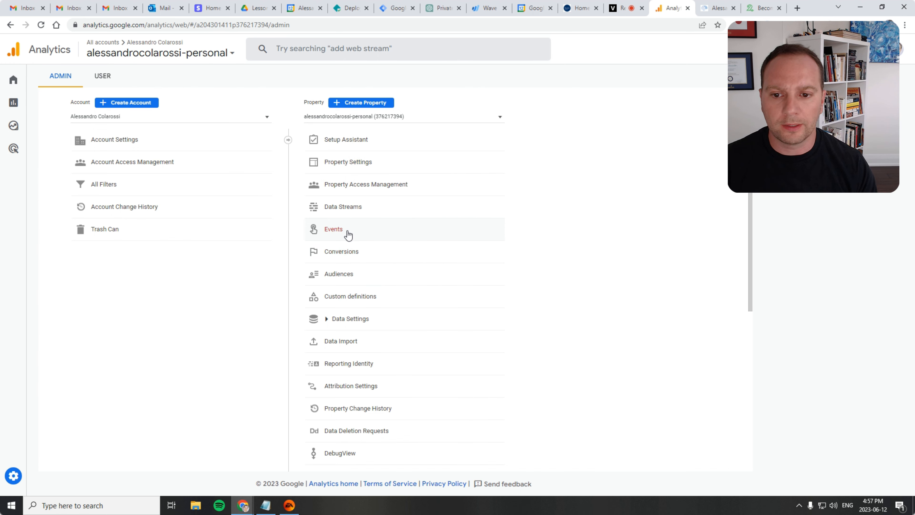
click(347, 231)
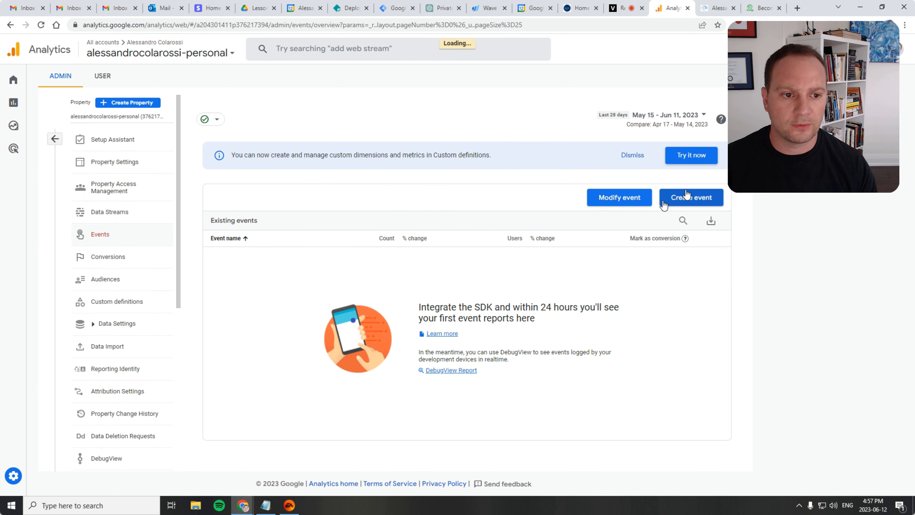
click(689, 197)
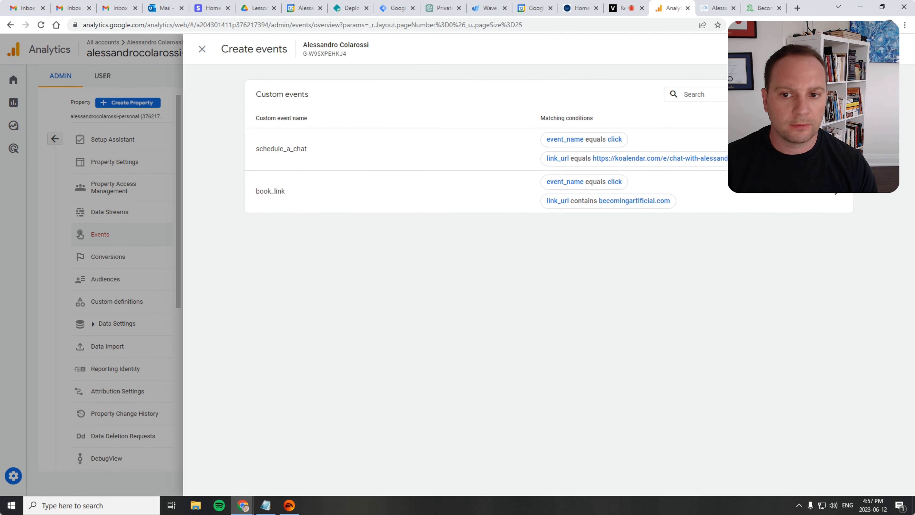
click(907, 95)
click(437, 155)
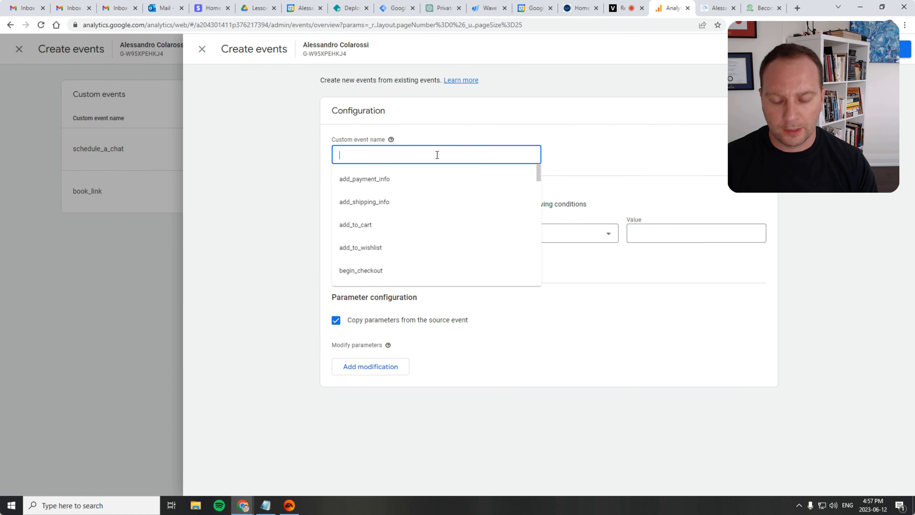
text(sheridan)
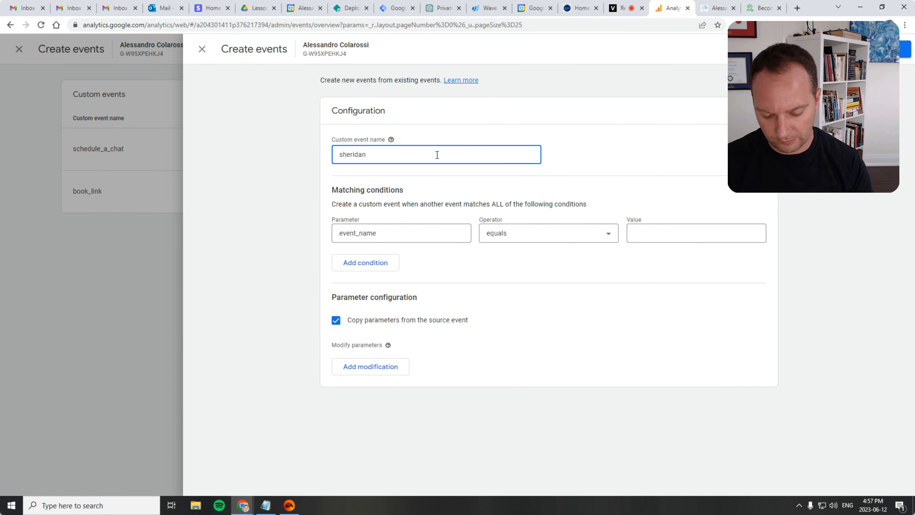
text(_college)
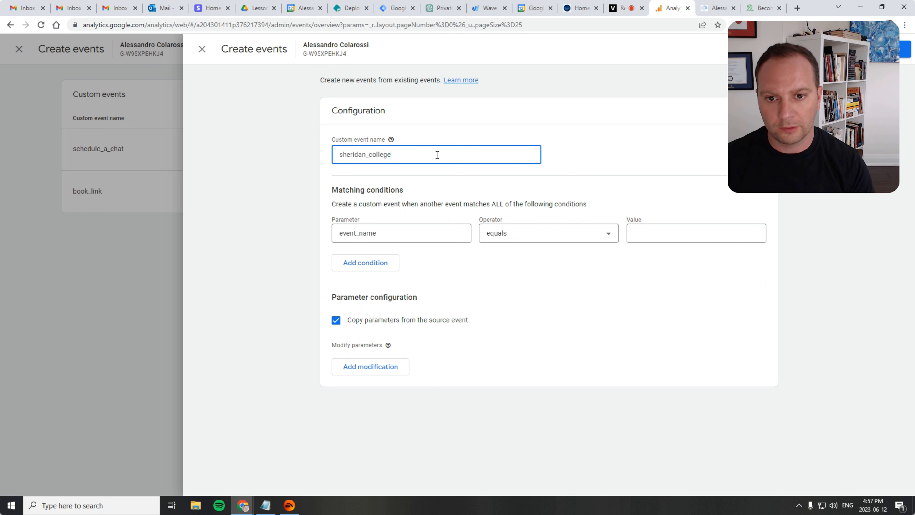
text(_link)
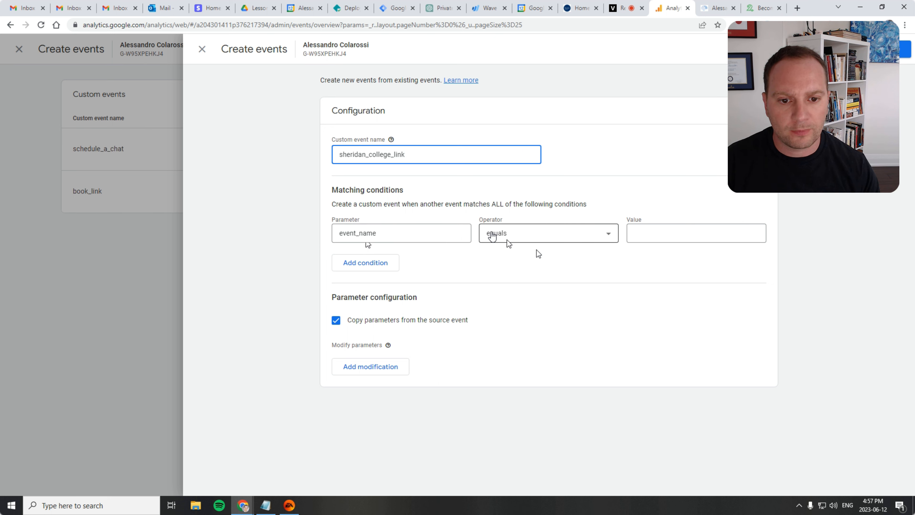
Set the first matching condition to event_name equals click and add a second condition on link_url
click(684, 234)
text(click)
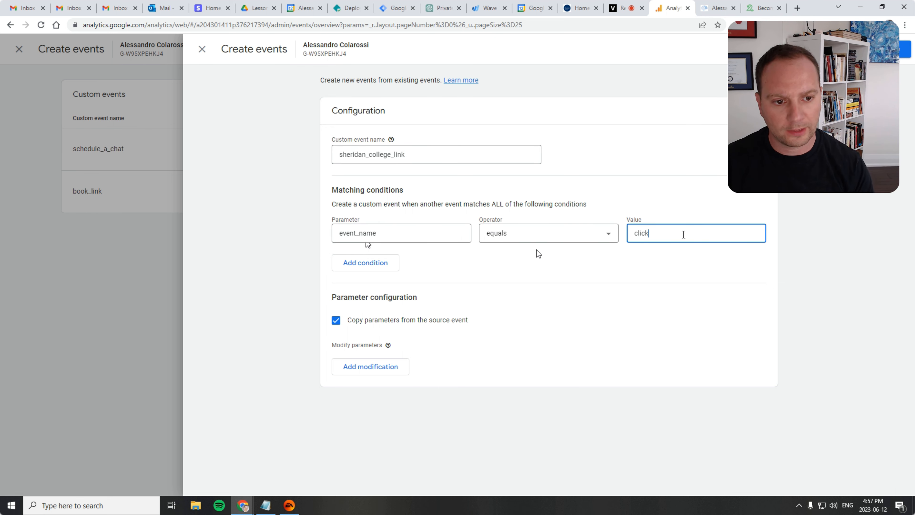
click(359, 264)
click(361, 270)
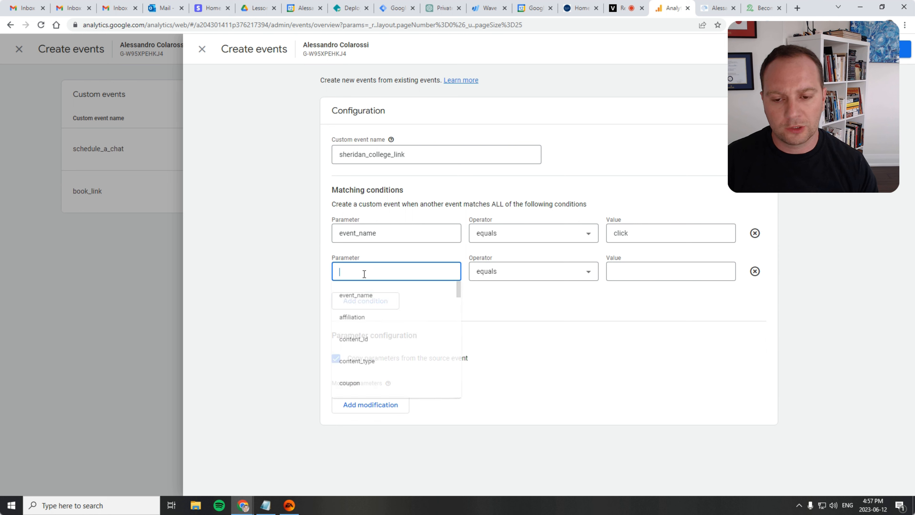
text(link)
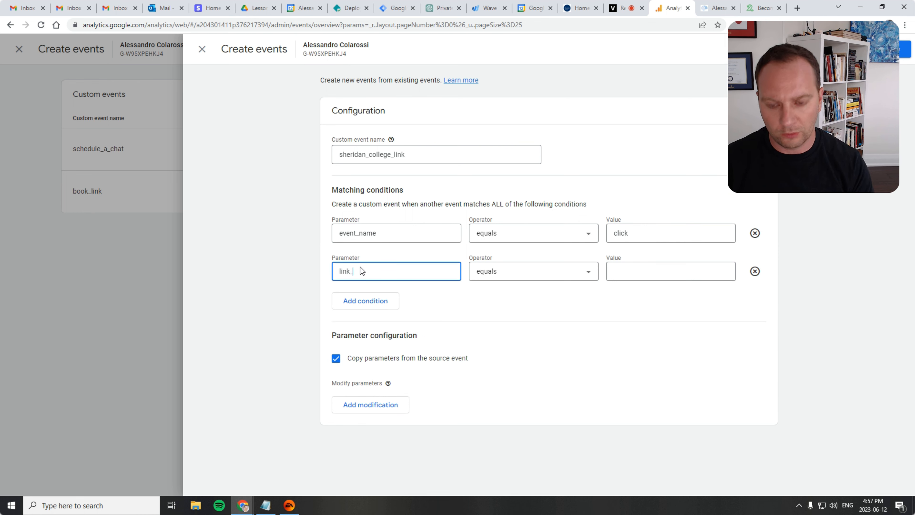
text(_url)
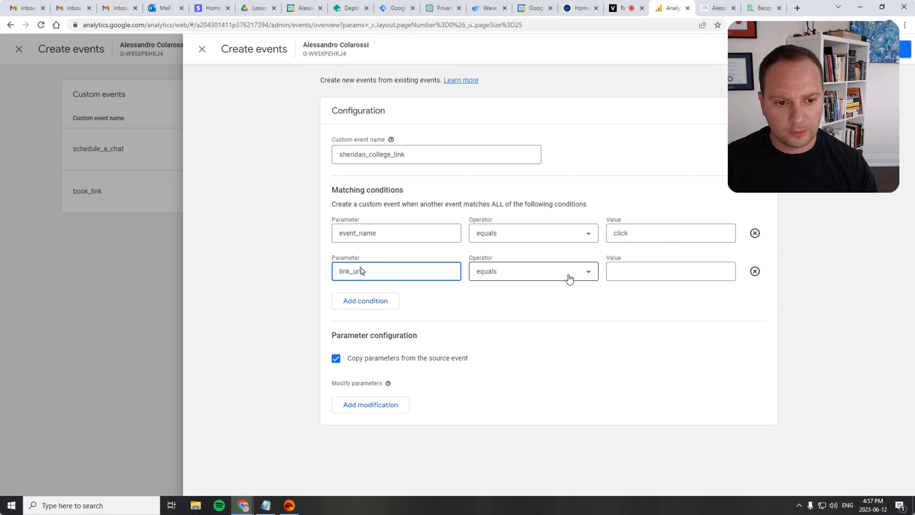
Set the link_url condition to contains sheridancollege.ca, trimming the pasted address, and save the custom event
click(562, 278)
click(518, 385)
click(634, 273)
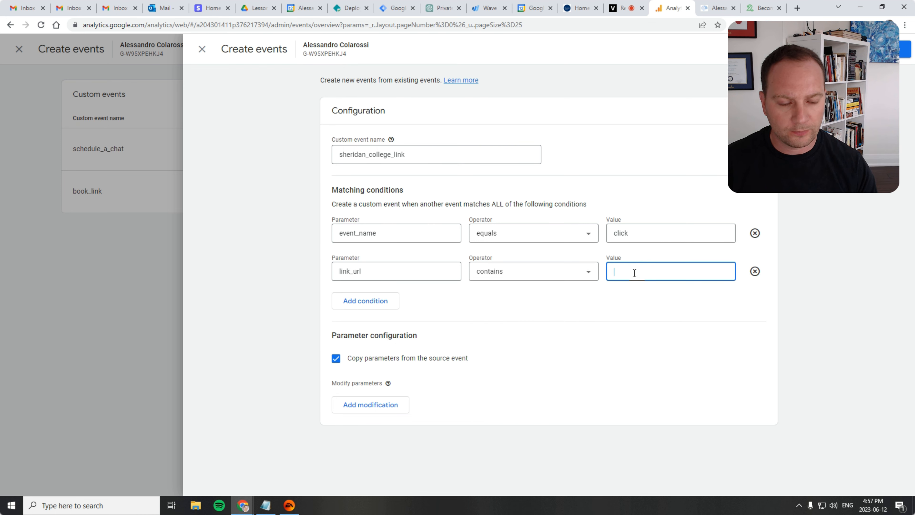
key(ctrl+v)
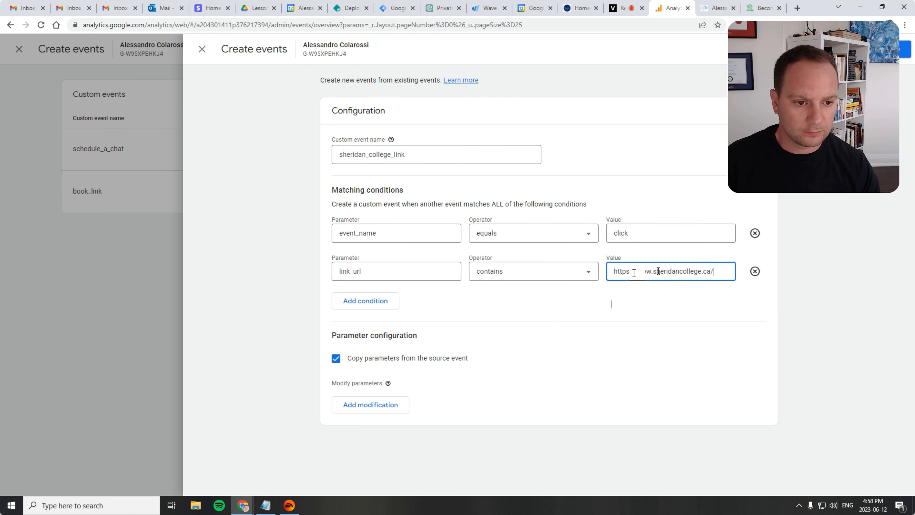
drag(654, 271, 576, 271)
key(BackSpace)
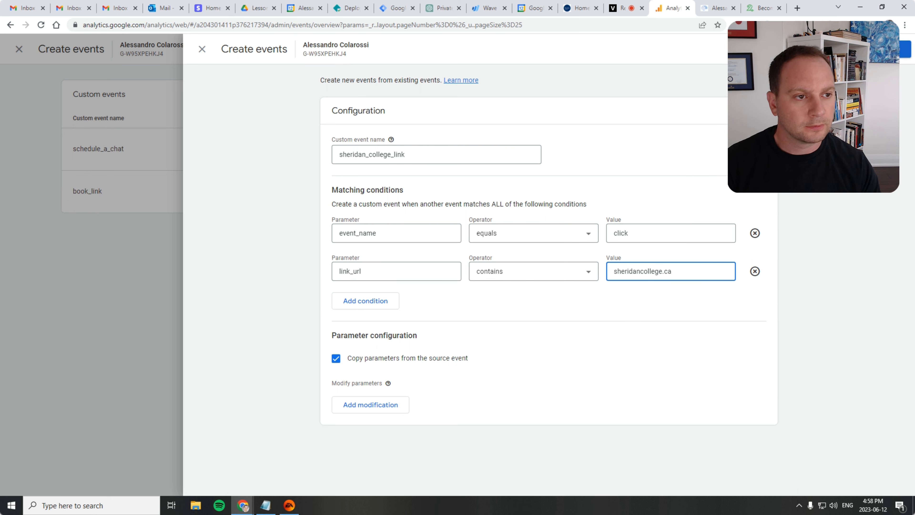
click(611, 305)
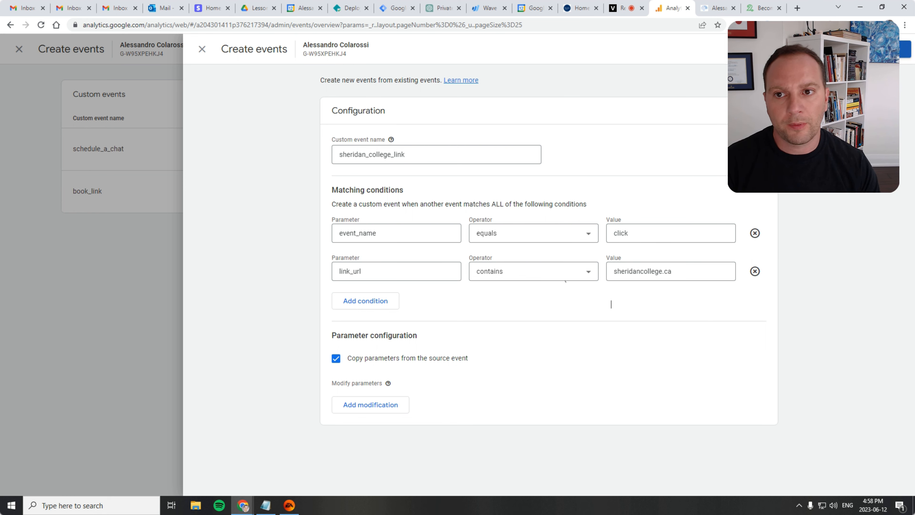
click(893, 49)
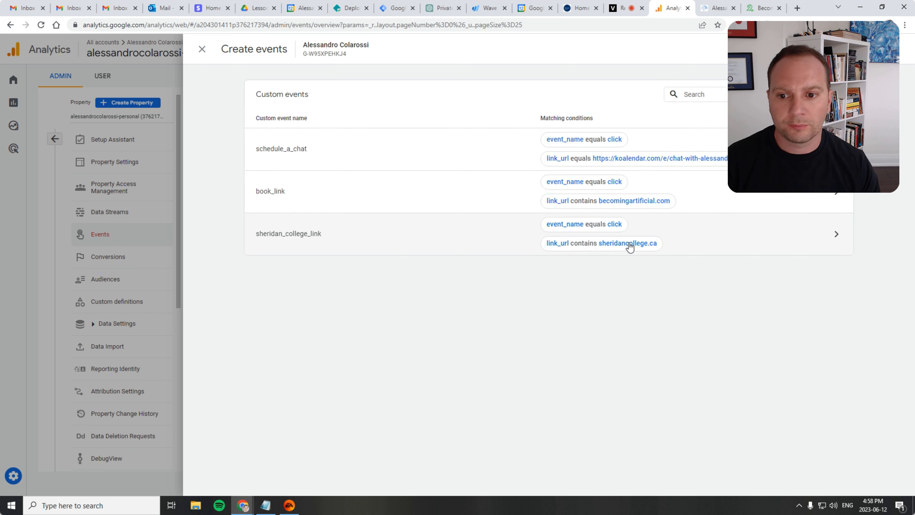
Close the event editor and open the Realtime overview report from the Analytics home page
click(202, 49)
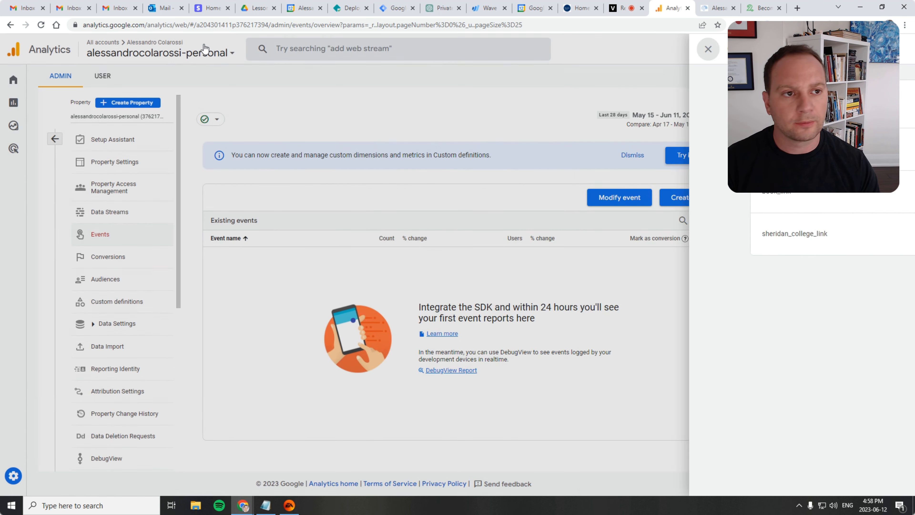
click(14, 80)
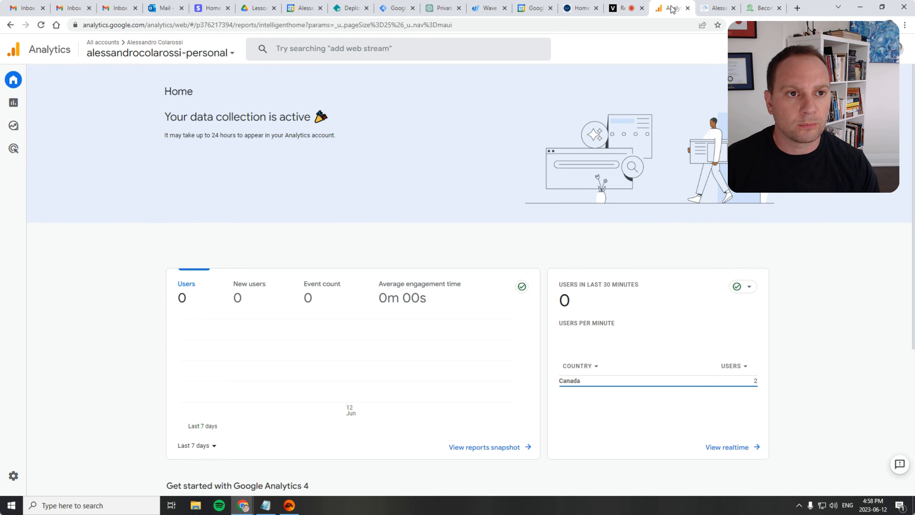
click(717, 7)
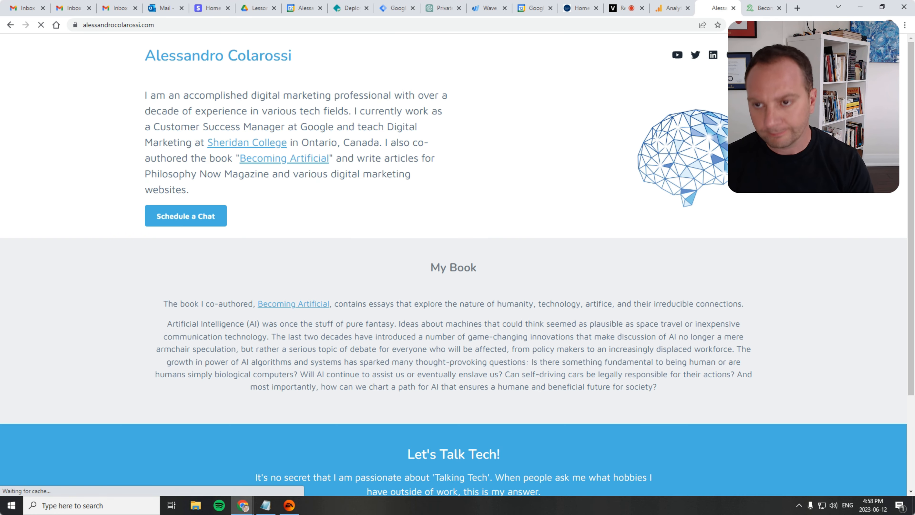
key(ctrl+shift+Tab)
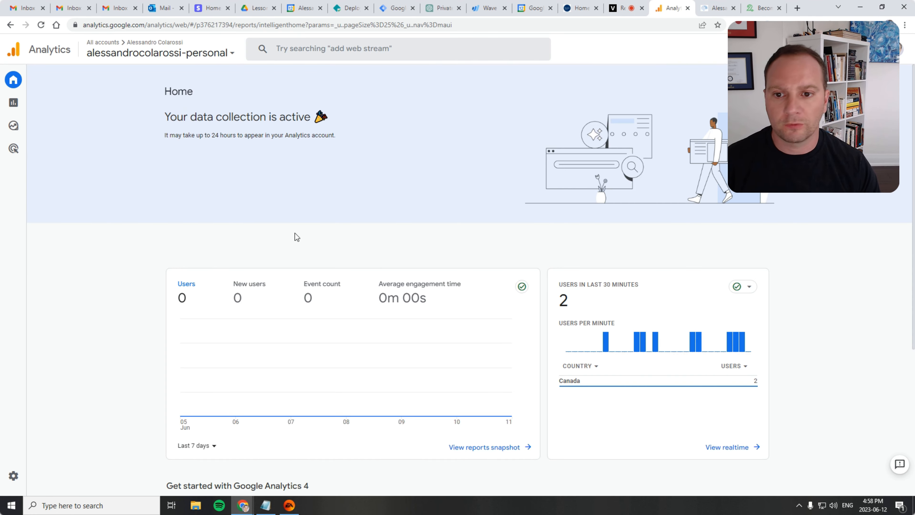
scroll(102, 163, down, 5)
click(732, 257)
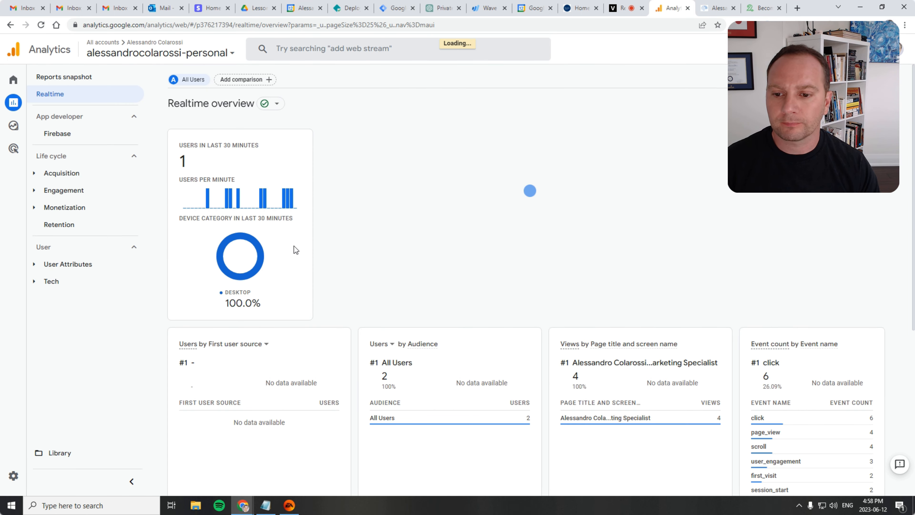
scroll(551, 265, down, 7)
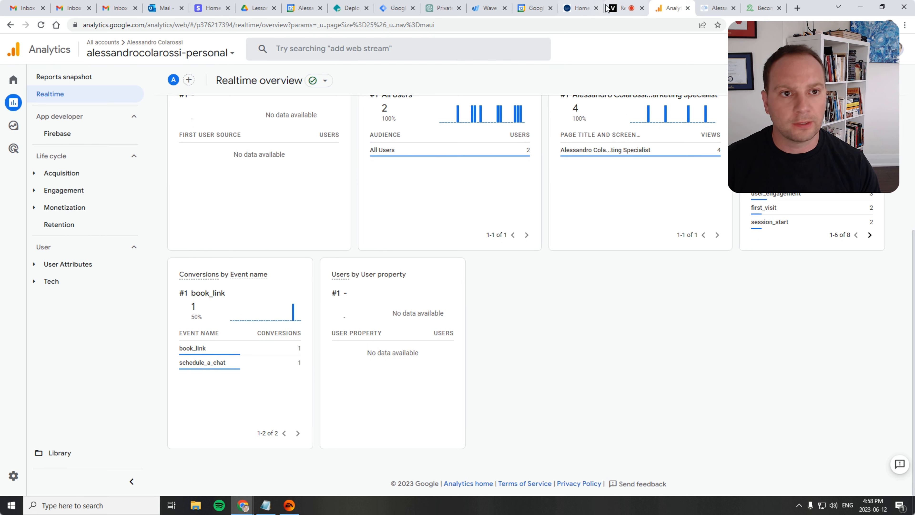
Trigger the new event by following the Sheridan College link on the personal website
click(711, 8)
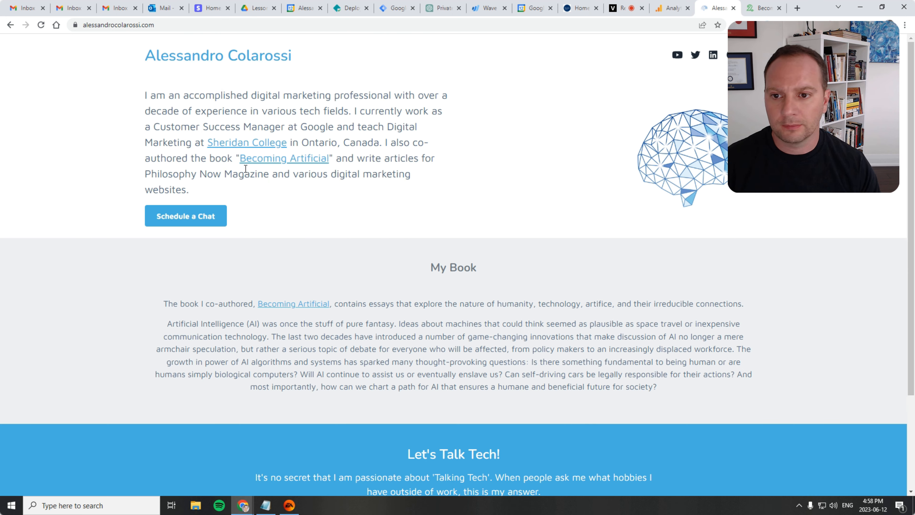
click(244, 143)
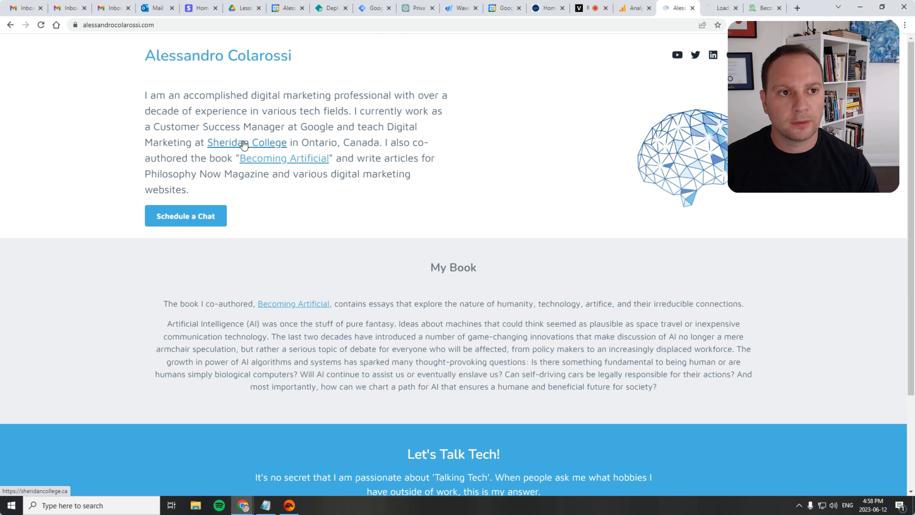
click(722, 6)
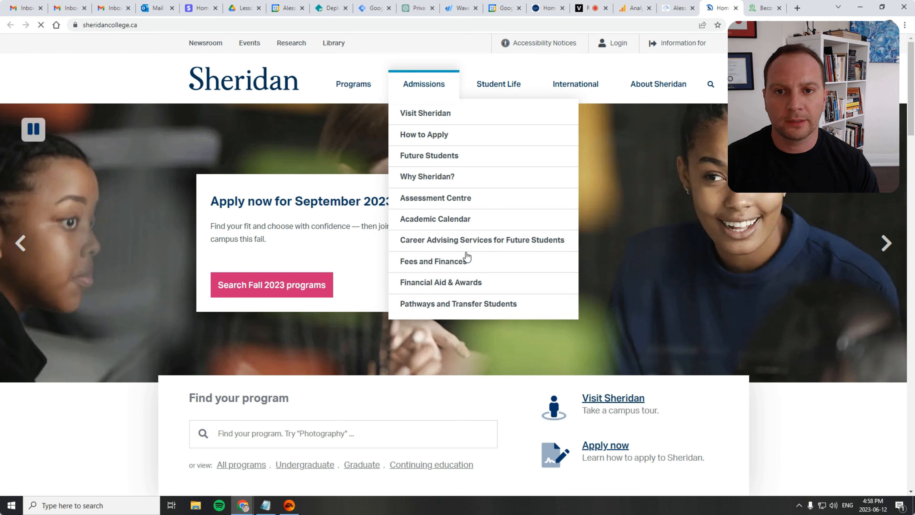
Review the Event count by Event name card in the Realtime overview for the new event
click(634, 7)
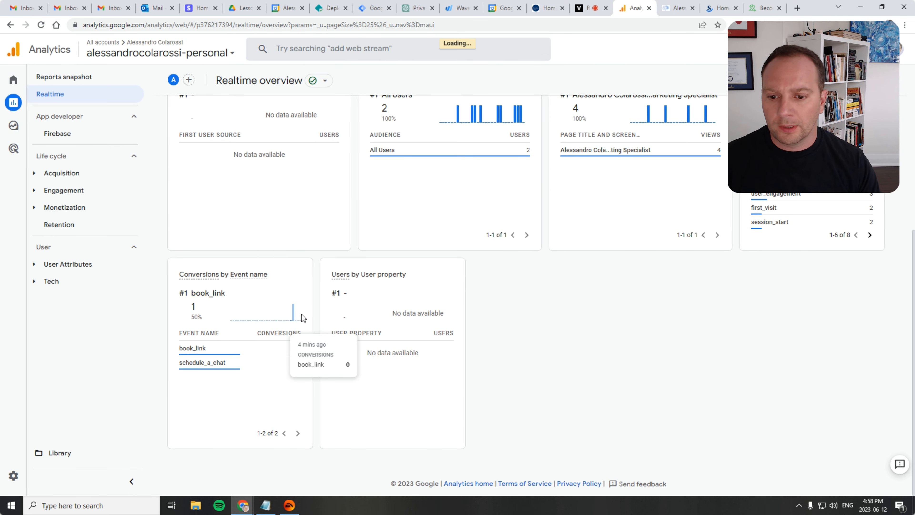
scroll(590, 347, up, 3)
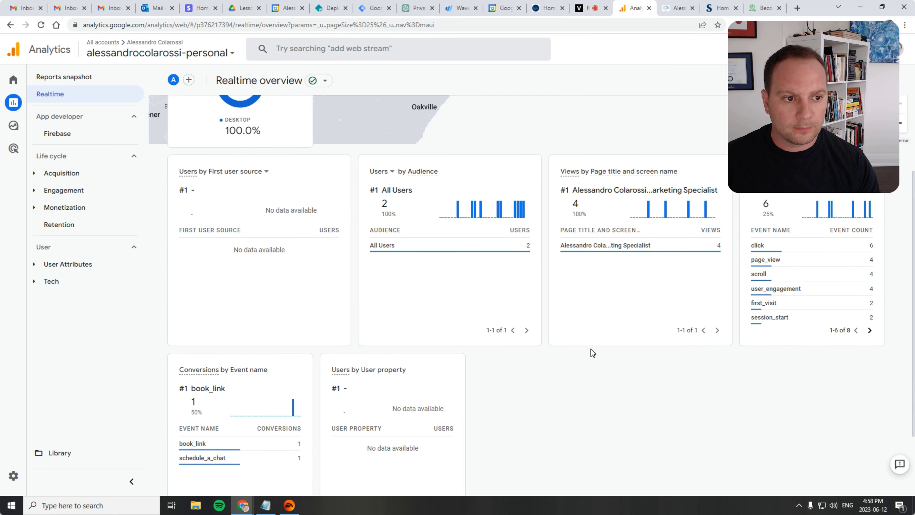
scroll(591, 349, down, 3)
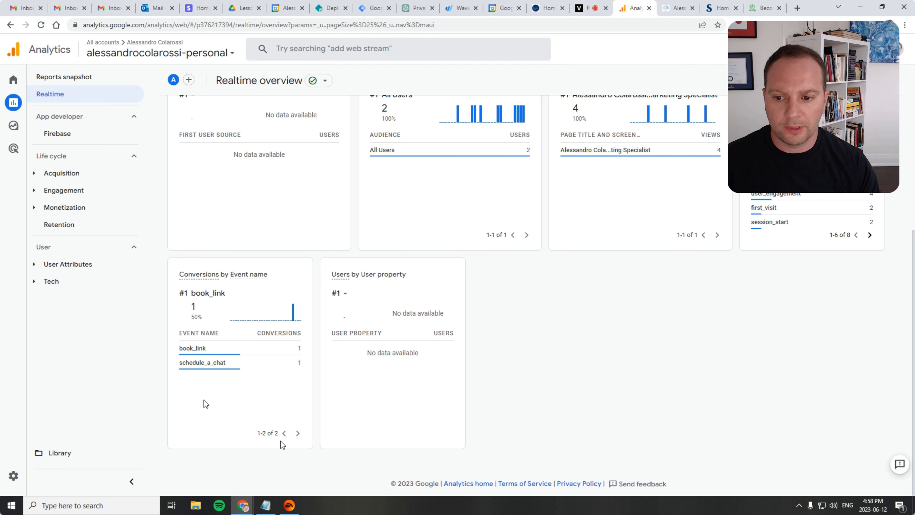
scroll(752, 307, up, 3)
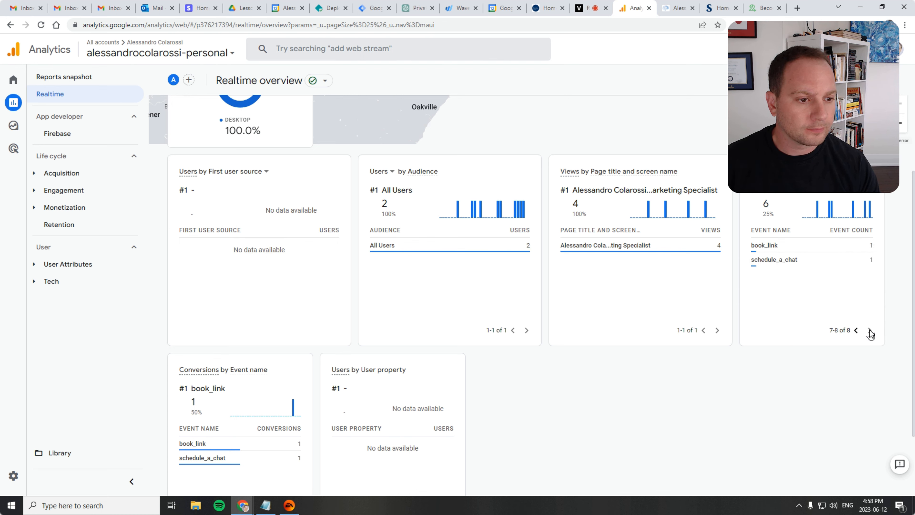
mouse_move(759, 275)
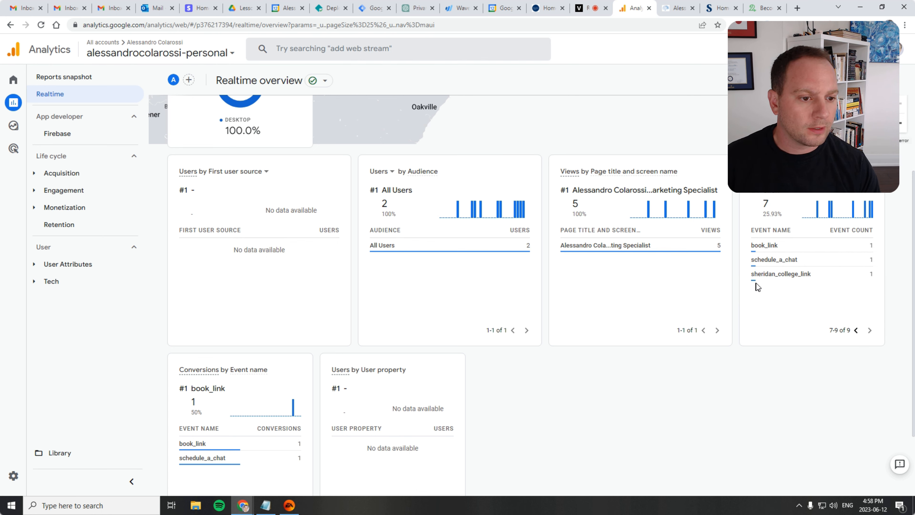